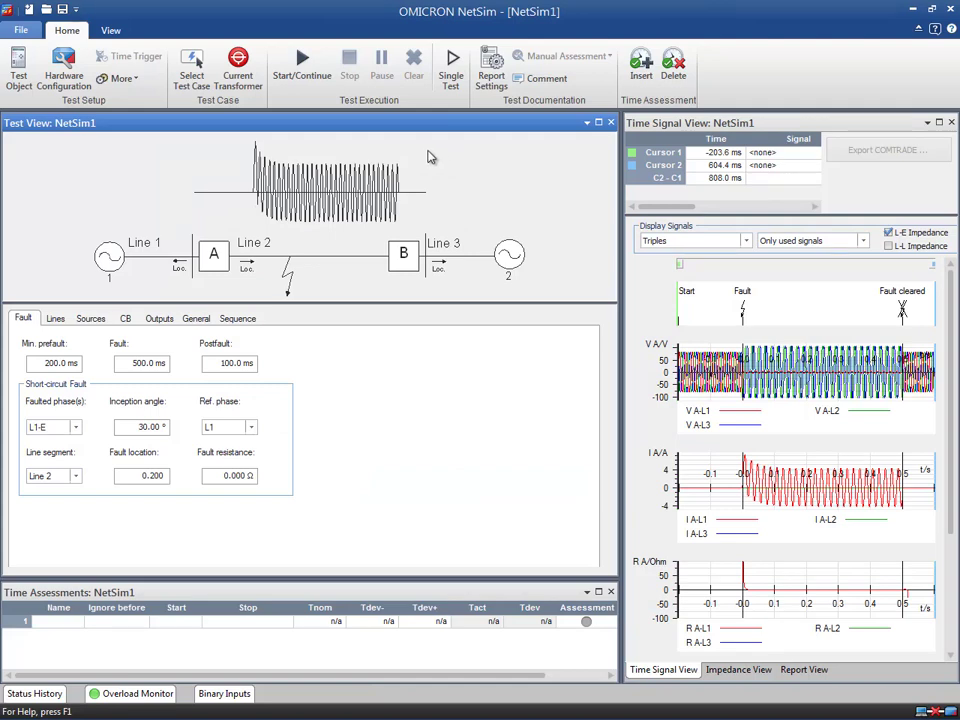
Preview the test cases, then select Three-terminal line > Single Line and confirm it
{"action": "left_click", "coordinate": [201, 85]}
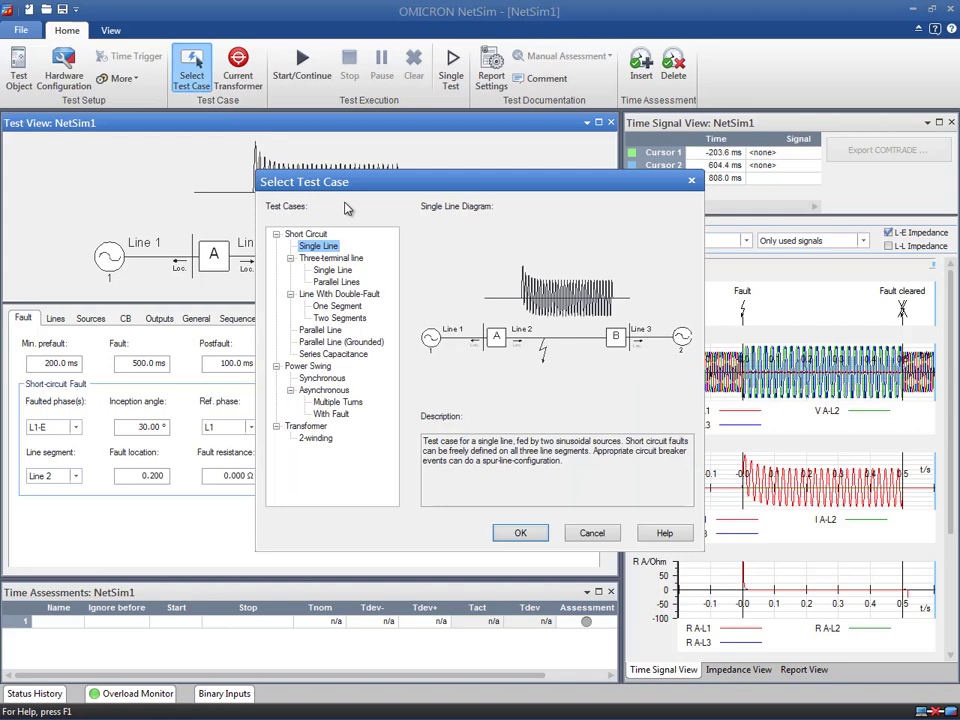
{"action": "key", "text": "Down"}
{"action": "key", "text": "Down"}
{"action": "key", "text": "Down"}
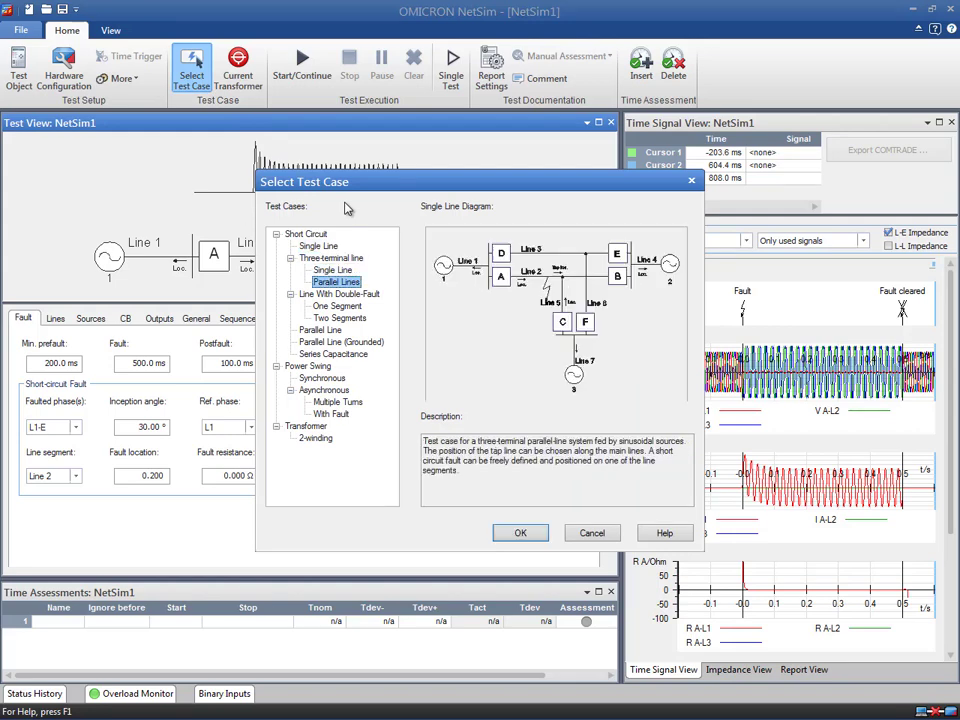
{"action": "key", "text": "Down"}
{"action": "key", "text": "Down"}
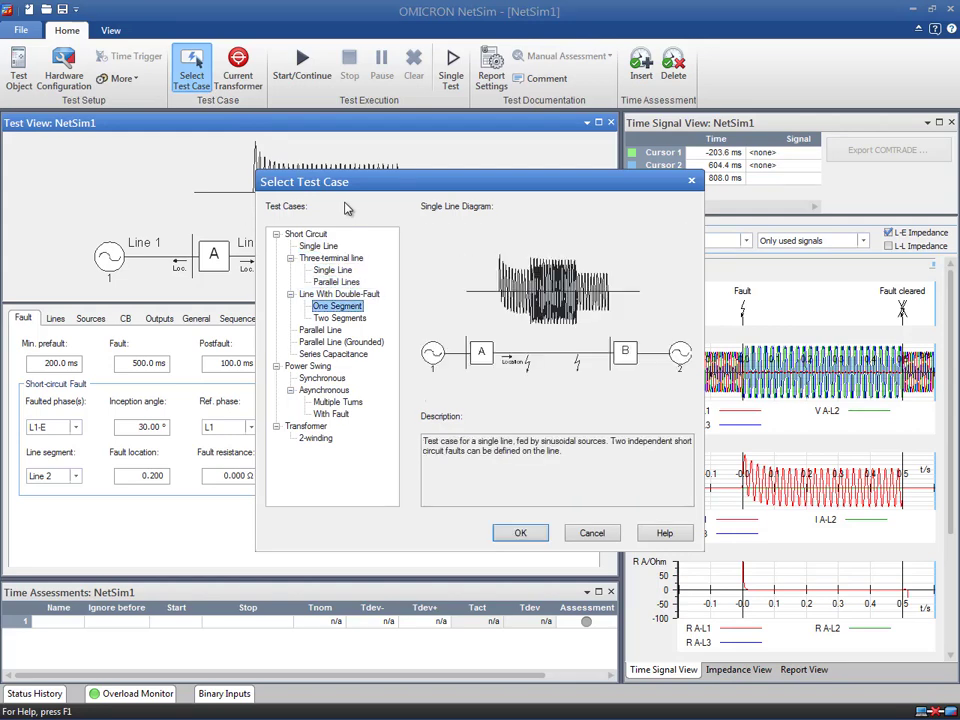
{"action": "key", "text": "Down"}
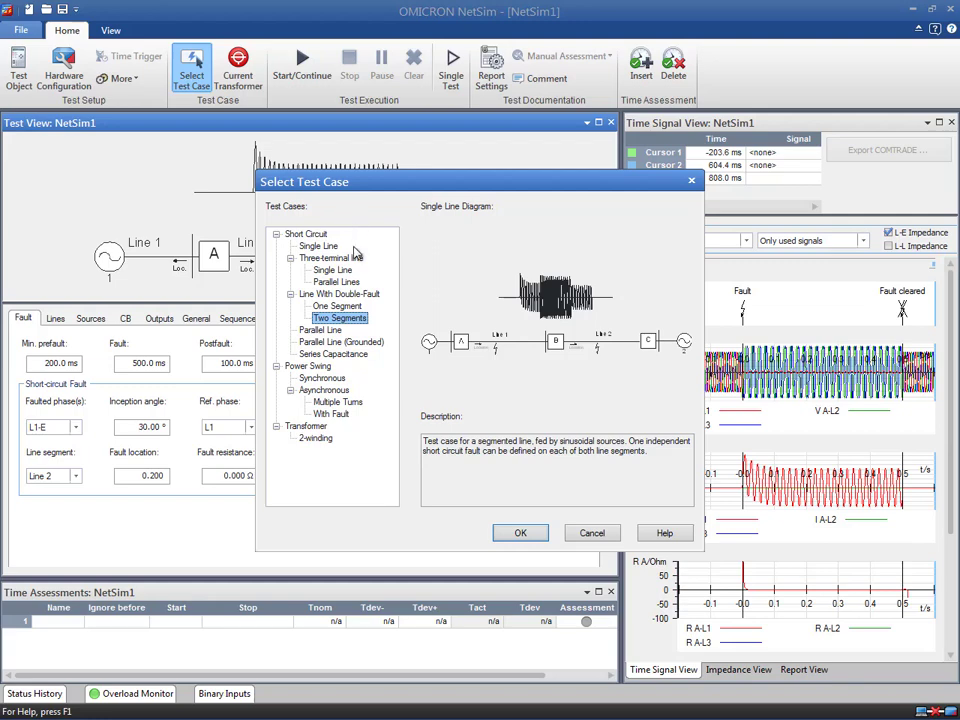
{"action": "left_click", "coordinate": [354, 271]}
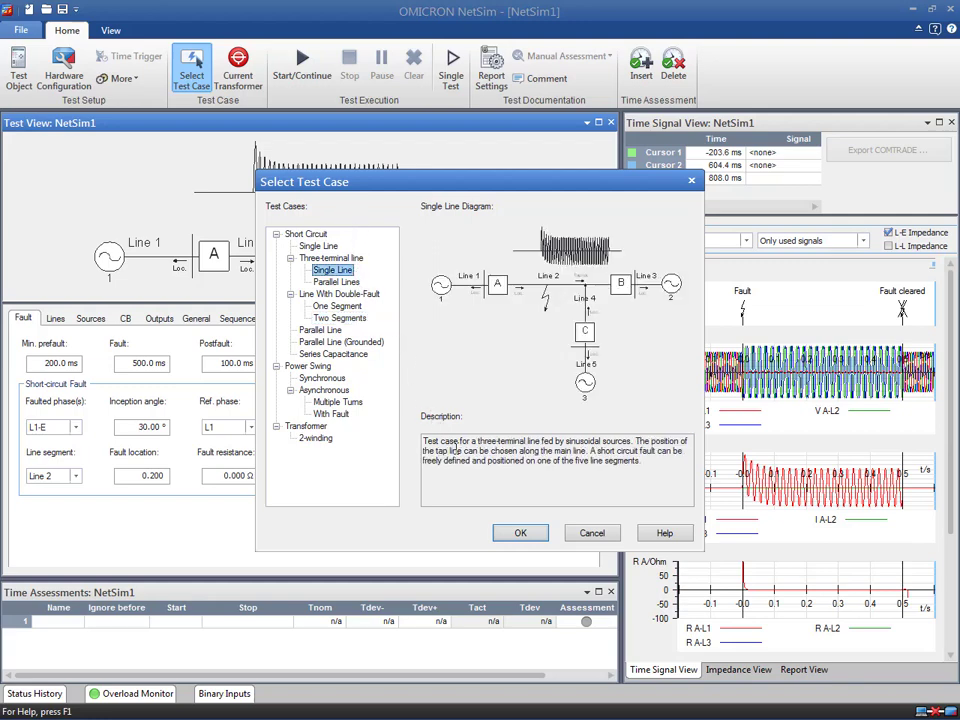
{"action": "left_click", "coordinate": [519, 532]}
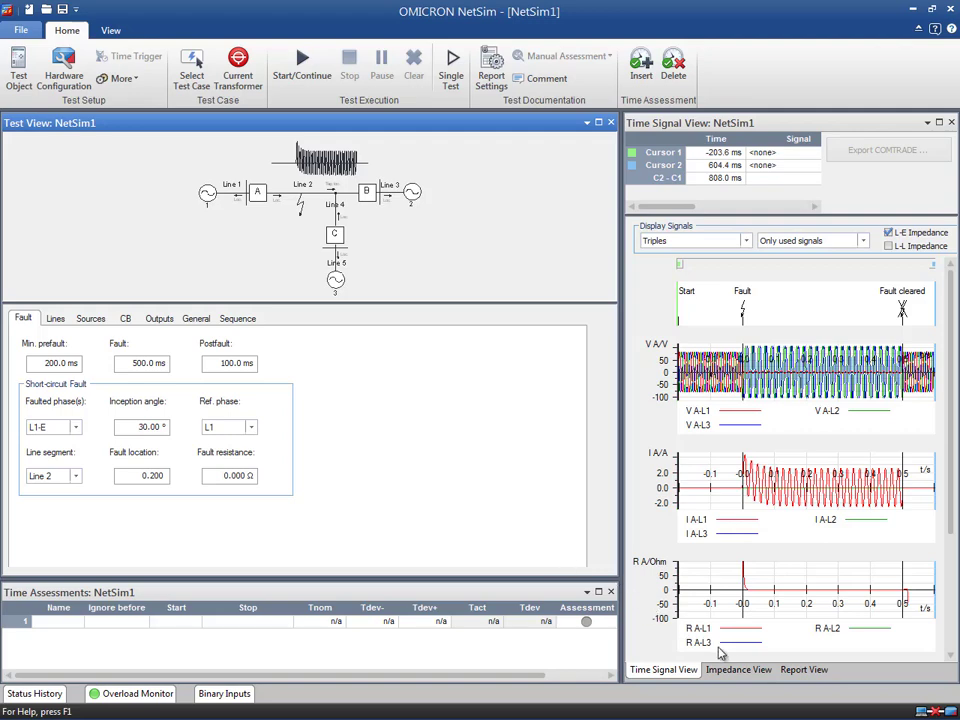
{"action": "left_click", "coordinate": [748, 671]}
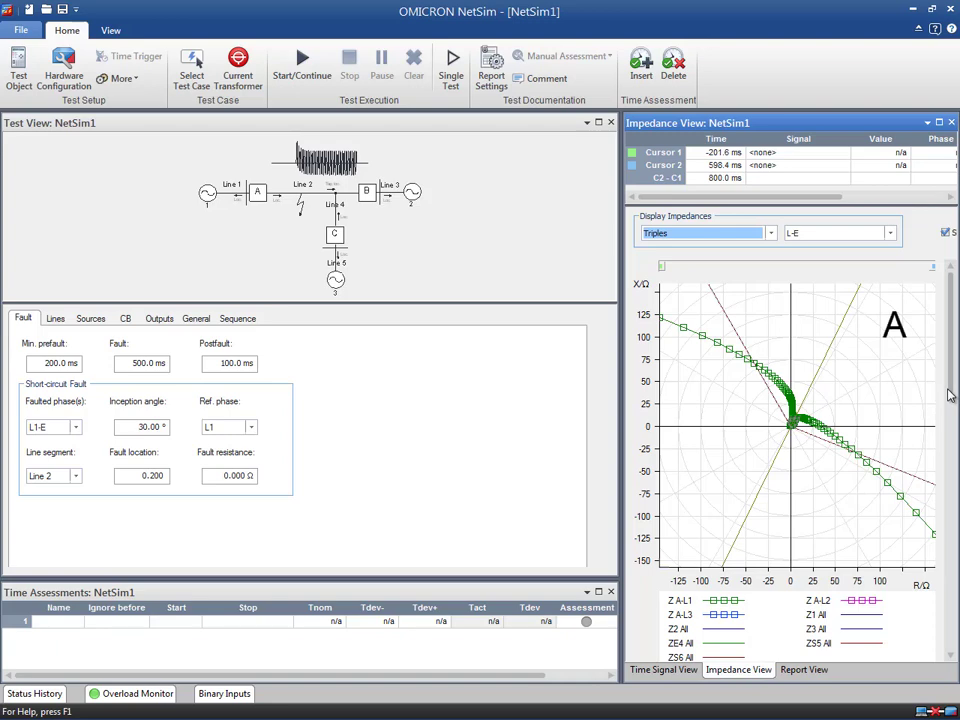
{"action": "left_click_drag", "start_coordinate": [950, 395], "coordinate": [955, 520]}
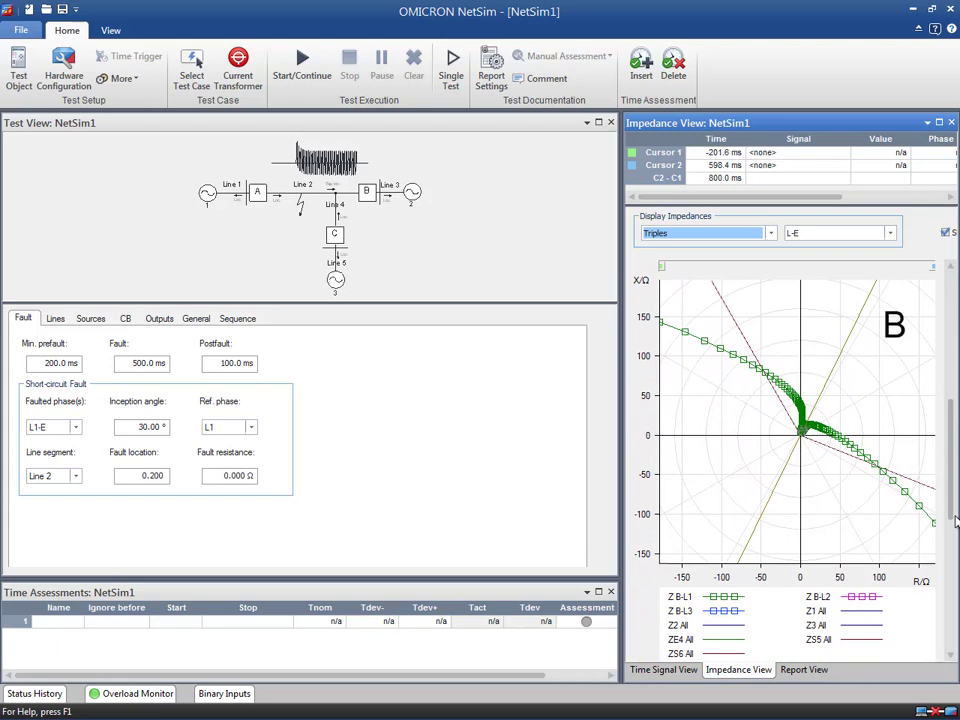
{"action": "left_click_drag", "start_coordinate": [955, 520], "coordinate": [950, 648]}
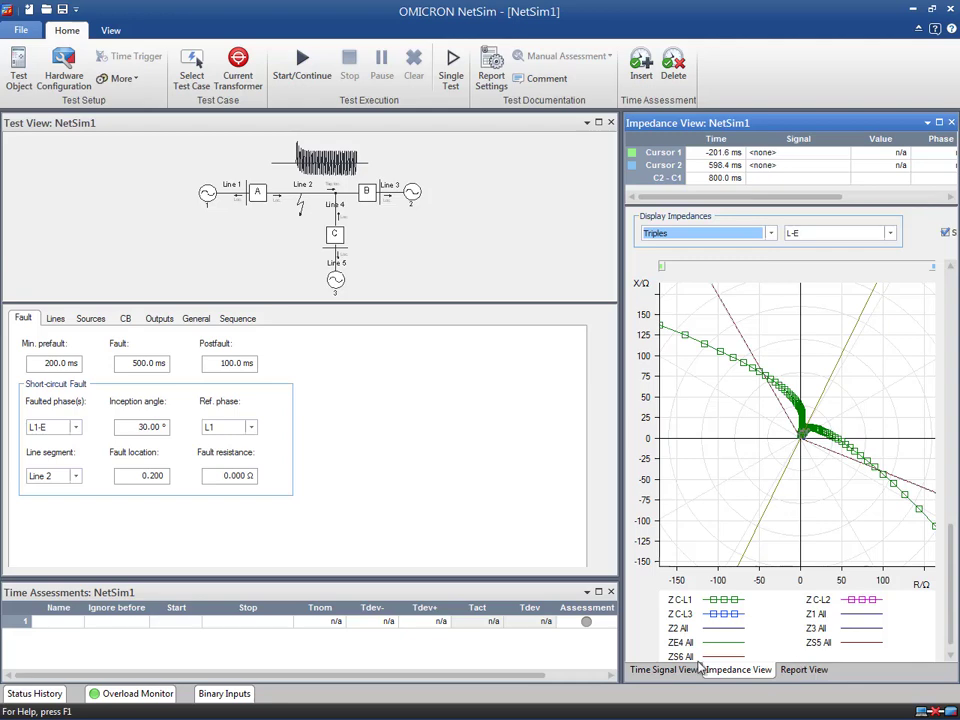
{"action": "left_click", "coordinate": [662, 670]}
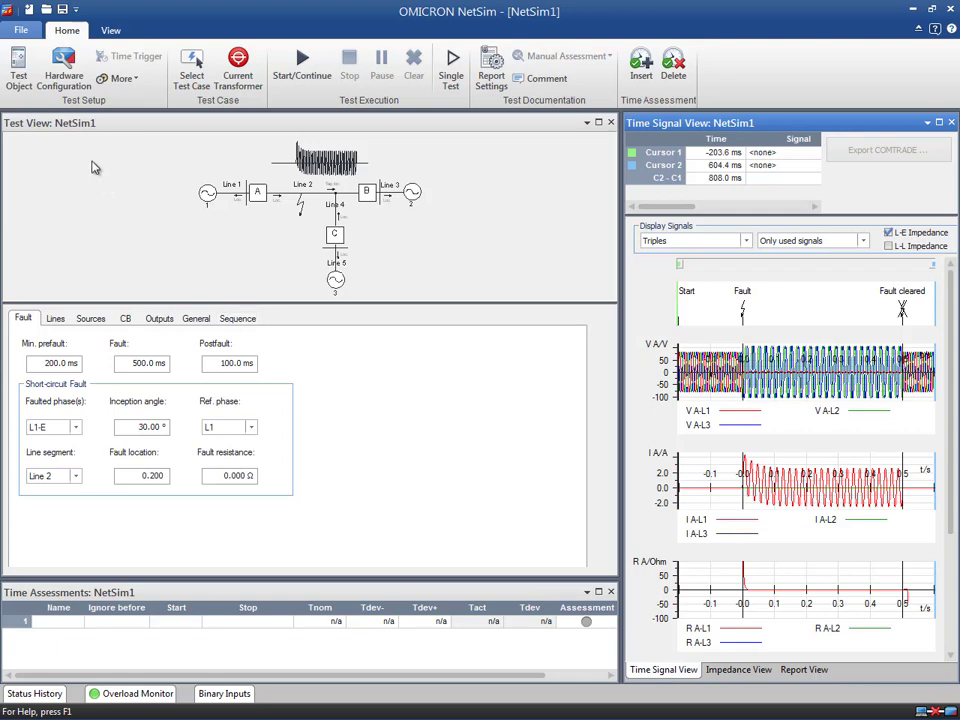
{"action": "left_click", "coordinate": [33, 89]}
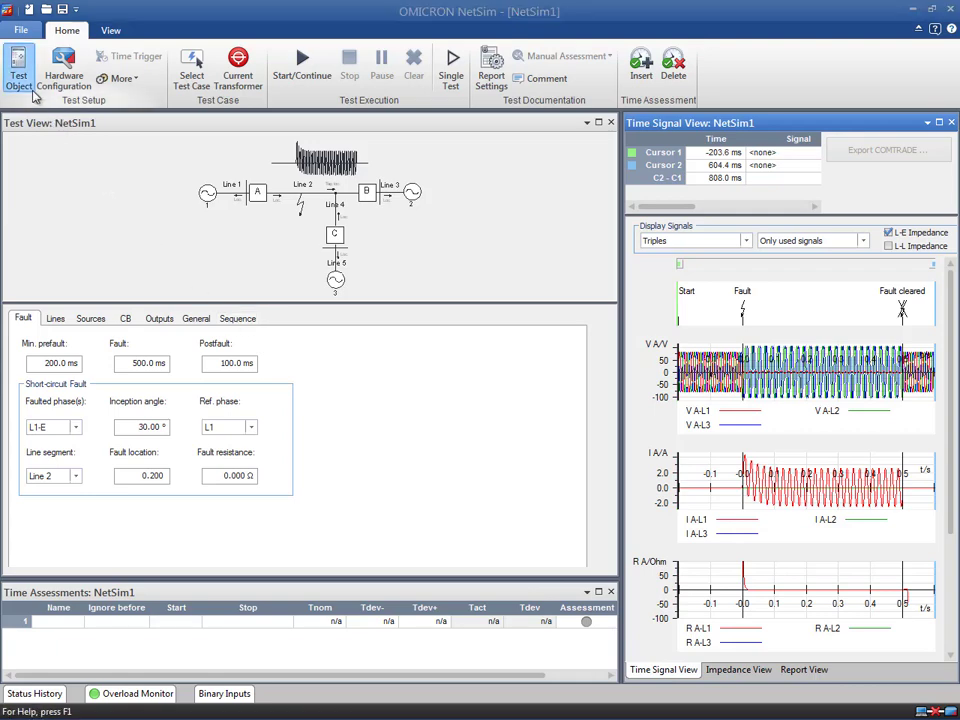
{"action": "left_click", "coordinate": [146, 190]}
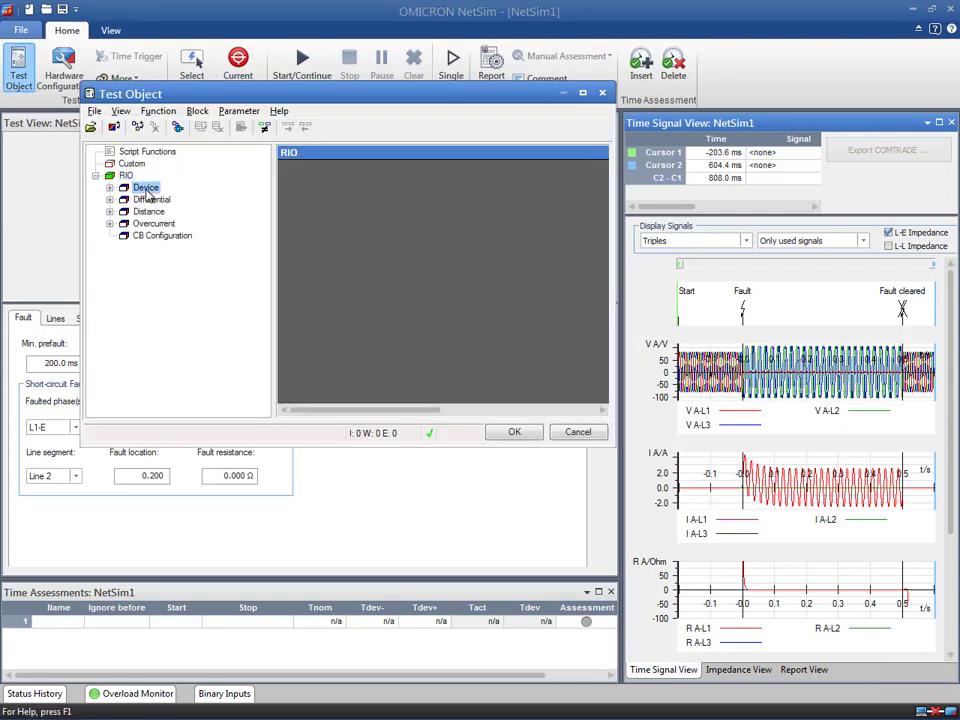
{"action": "left_click", "coordinate": [148, 212]}
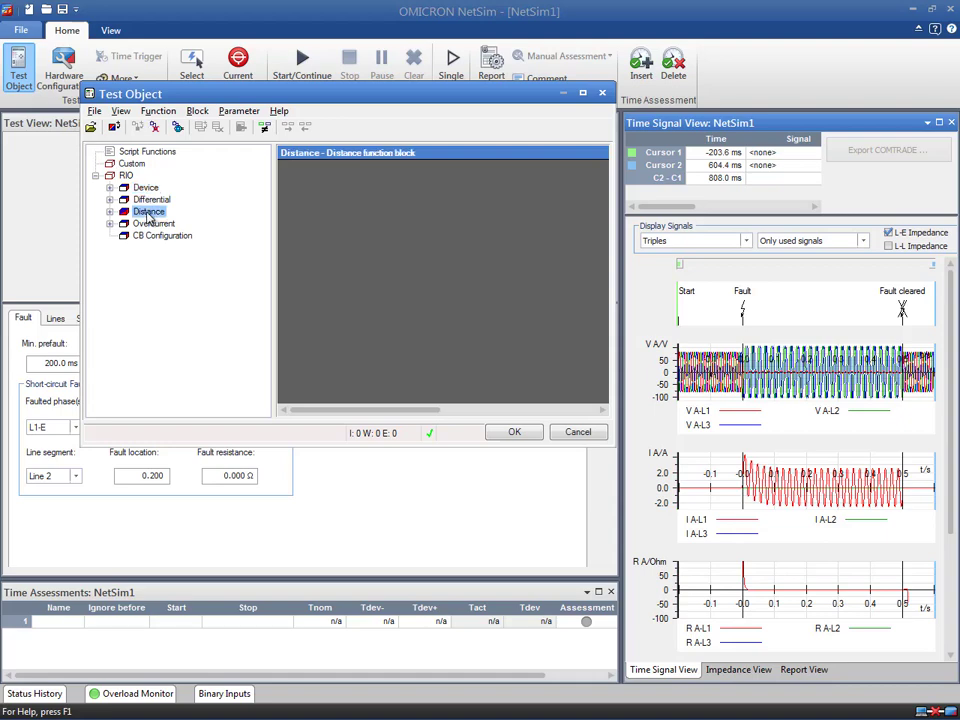
{"action": "double_click", "coordinate": [148, 212]}
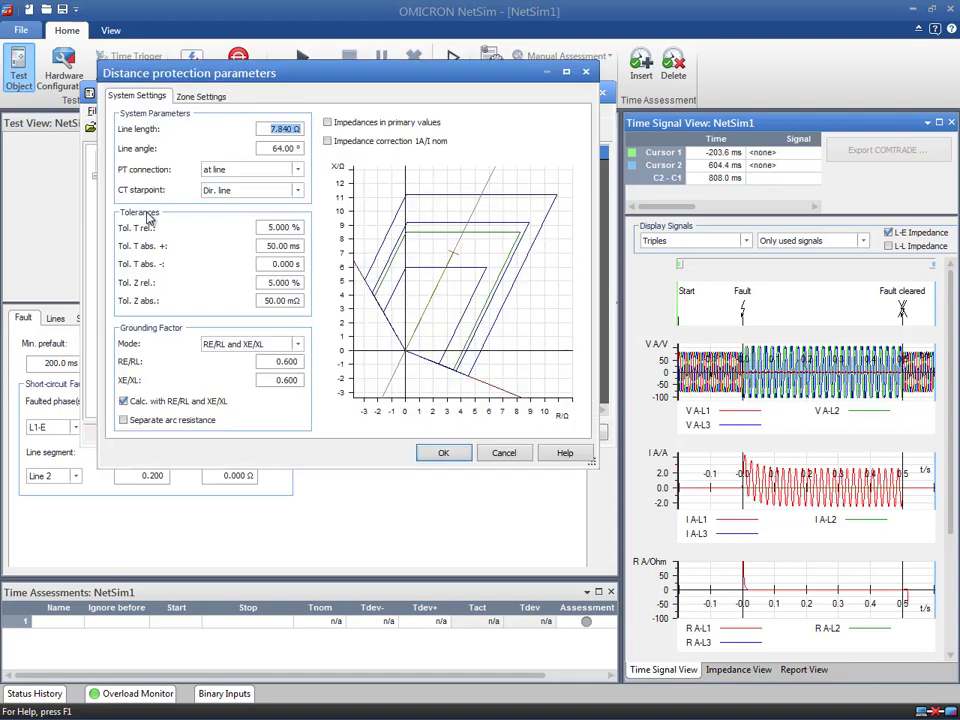
{"action": "left_click", "coordinate": [443, 455]}
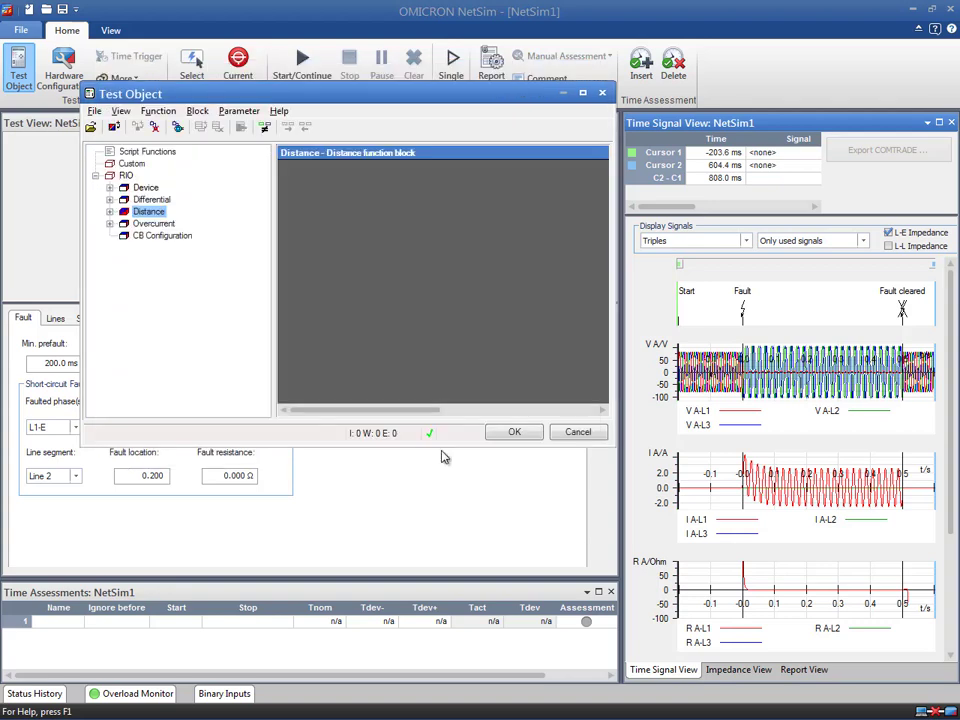
{"action": "left_click", "coordinate": [497, 440]}
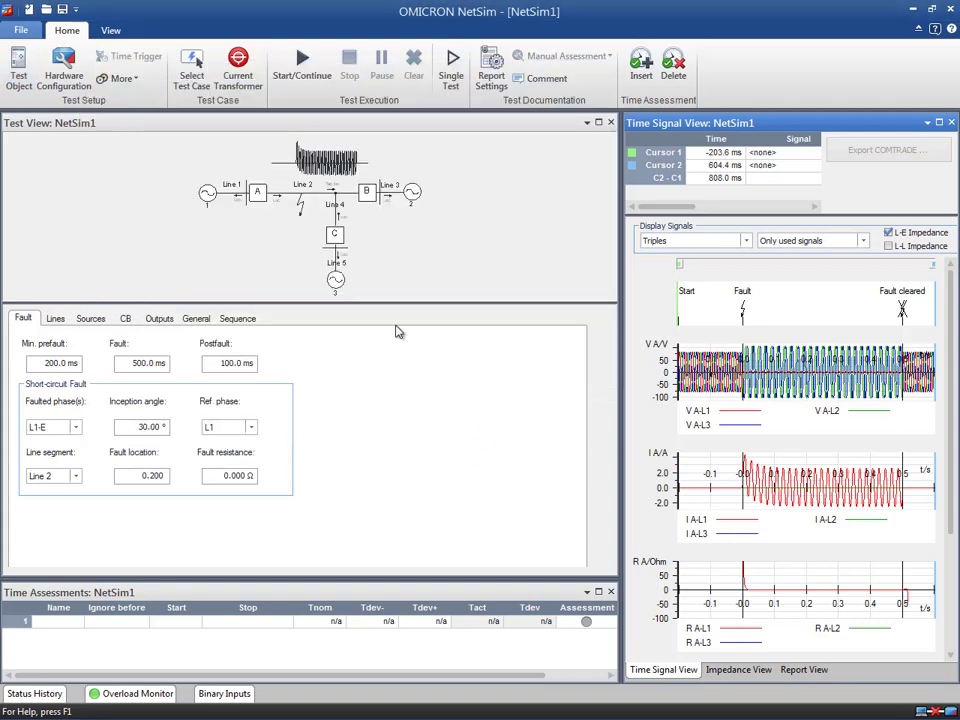
Select the Short Circuit > Single Line test case and confirm the choice
{"action": "left_click", "coordinate": [202, 86]}
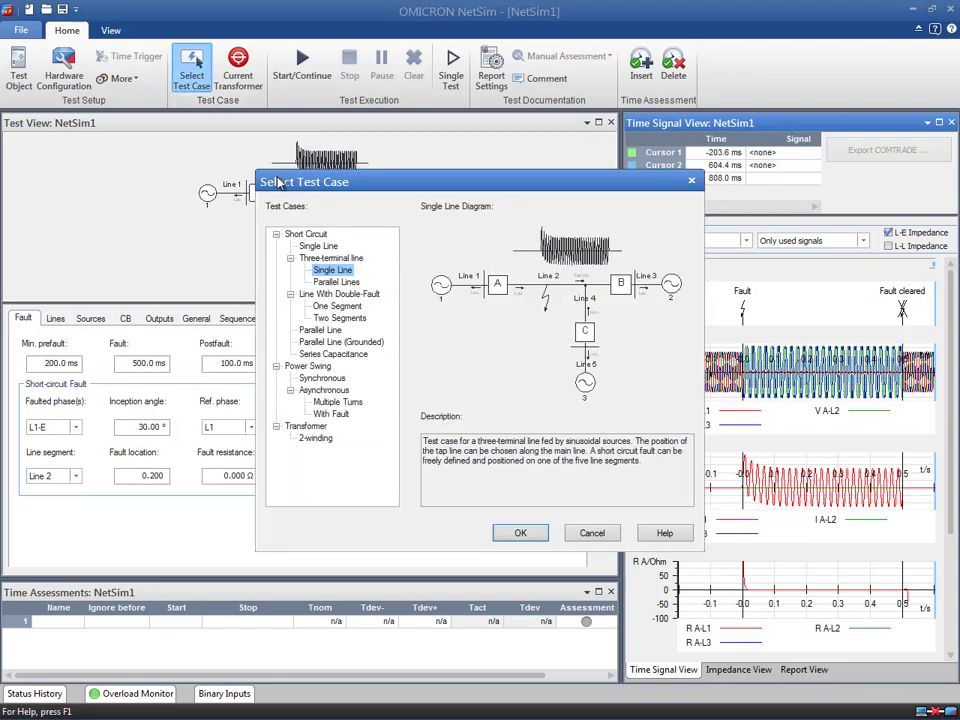
{"action": "left_click", "coordinate": [317, 247]}
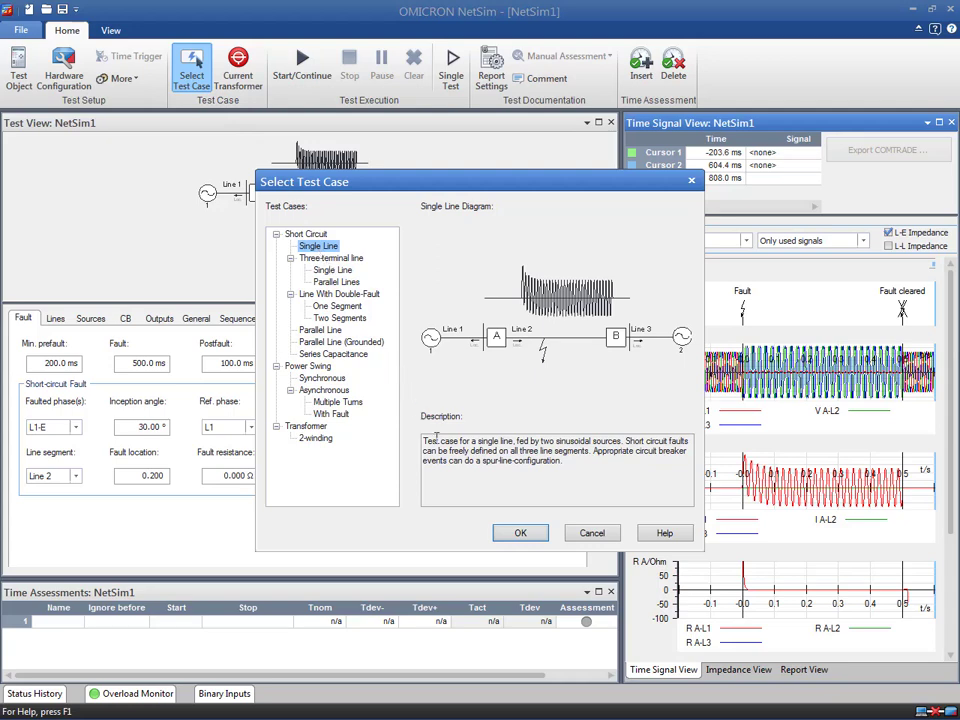
{"action": "left_click", "coordinate": [515, 533]}
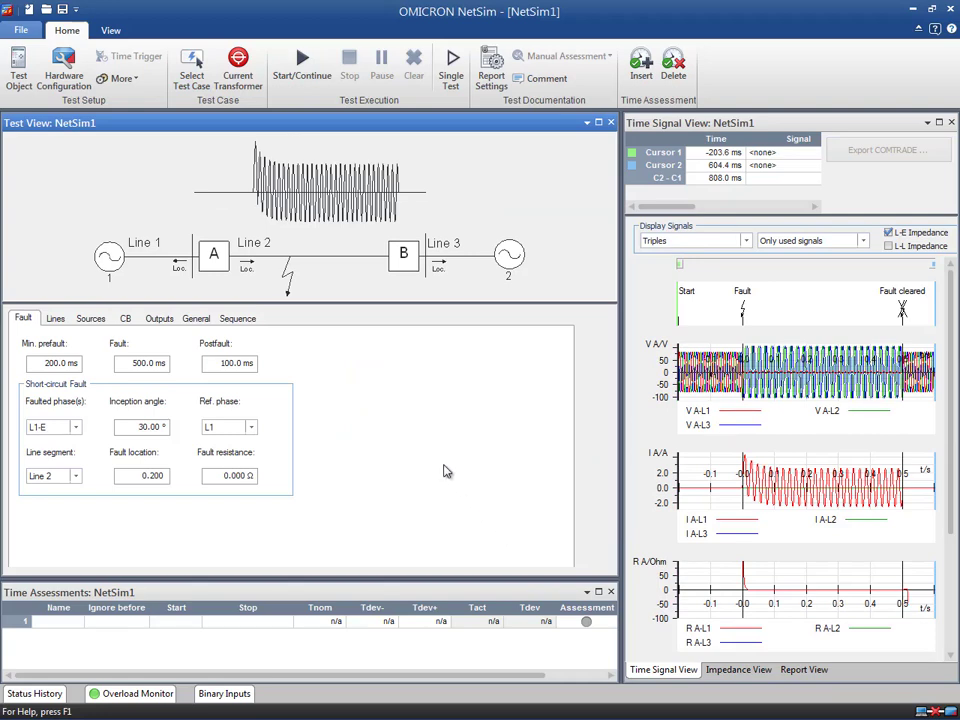
Set the CMC356 outputs to three 300 V voltages and three 12,5 A currents from output A
{"action": "left_click", "coordinate": [63, 72]}
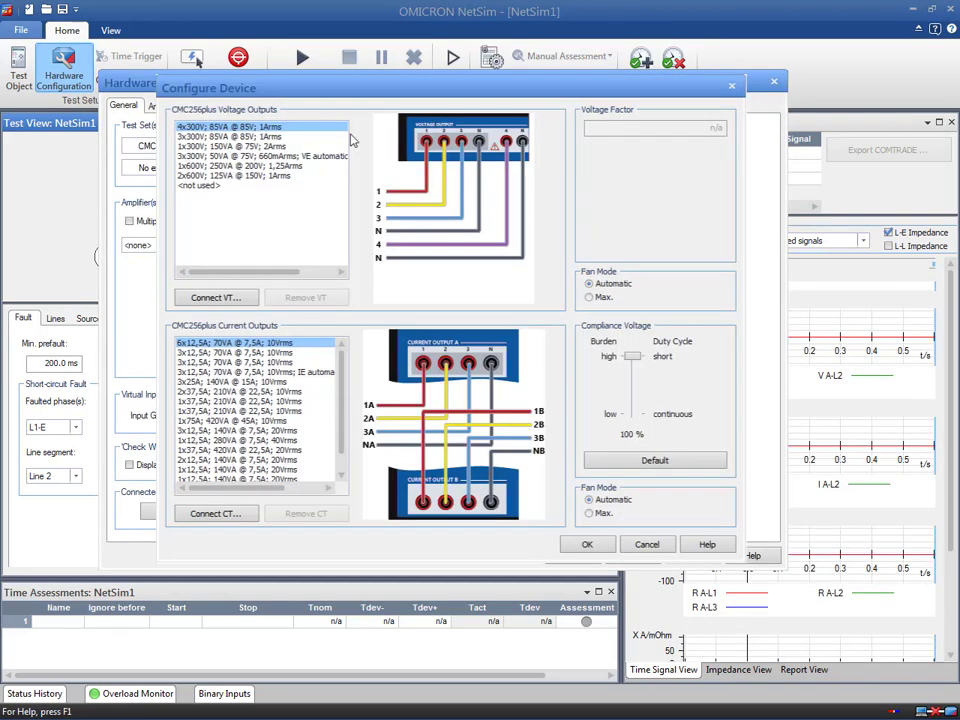
{"action": "left_click", "coordinate": [352, 143]}
{"action": "left_click", "coordinate": [301, 137]}
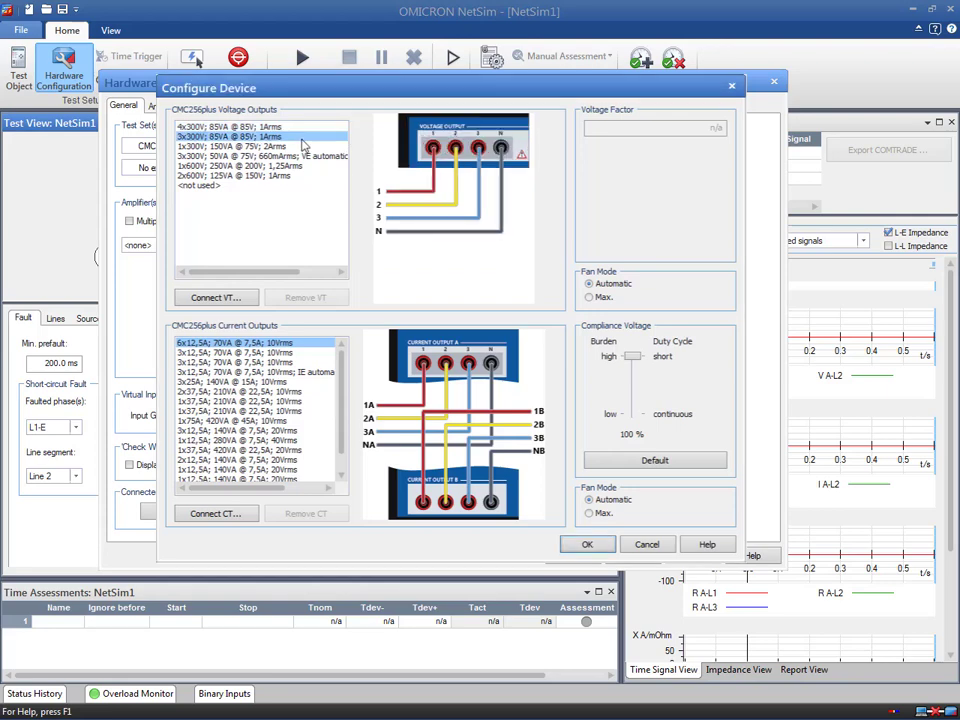
{"action": "left_click", "coordinate": [274, 354]}
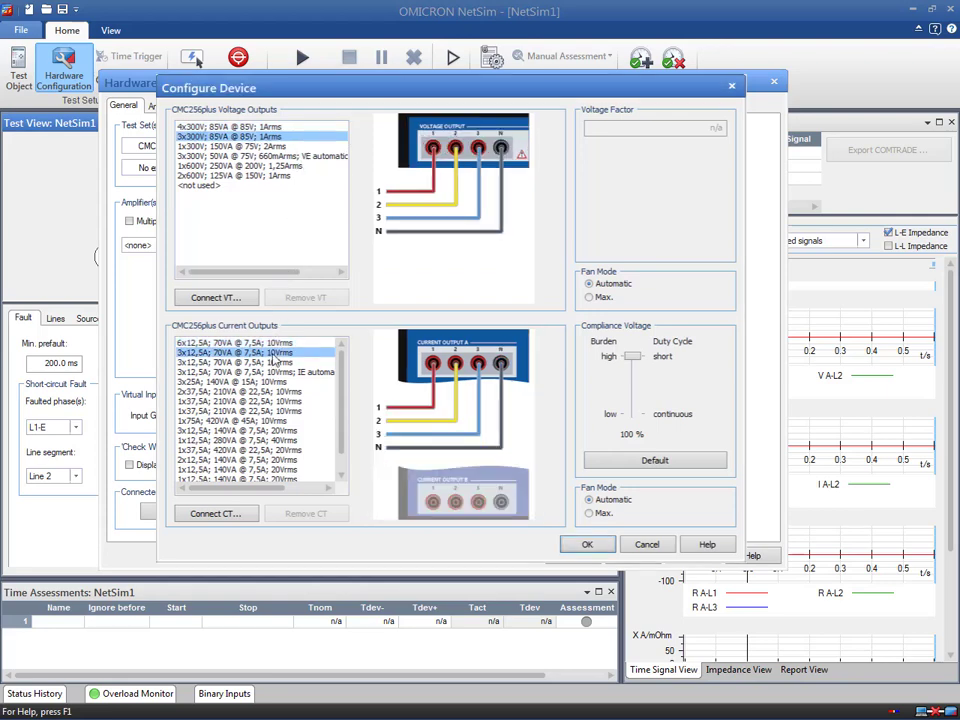
{"action": "left_click", "coordinate": [584, 544]}
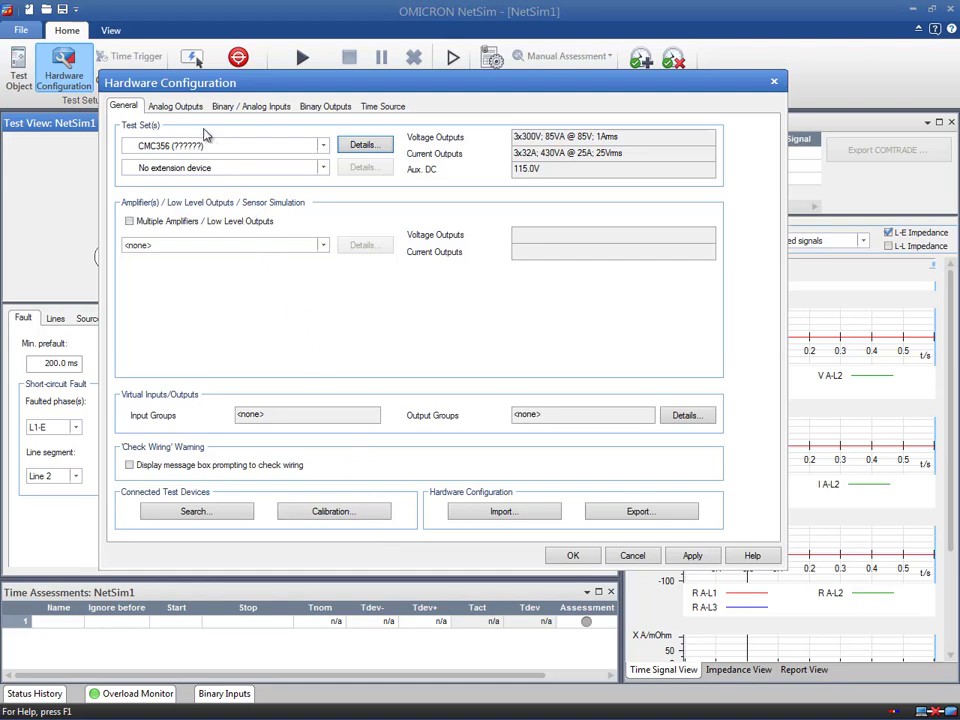
Rename binary input 1 to 'Trip' and binary input 2 to 'Command'
{"action": "left_click", "coordinate": [196, 110]}
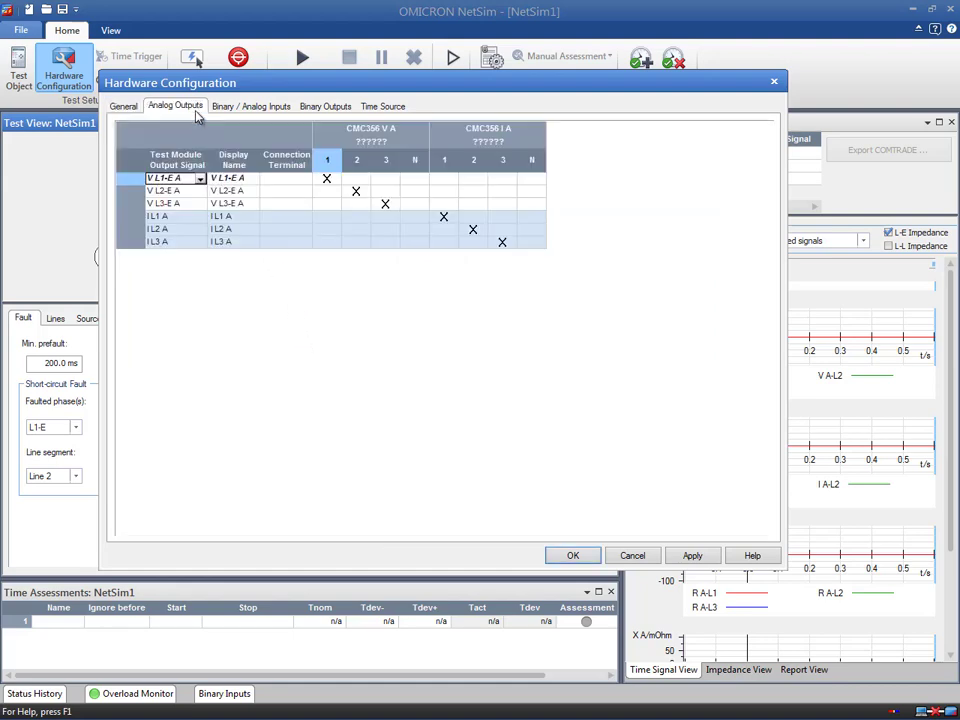
{"action": "left_click", "coordinate": [230, 112]}
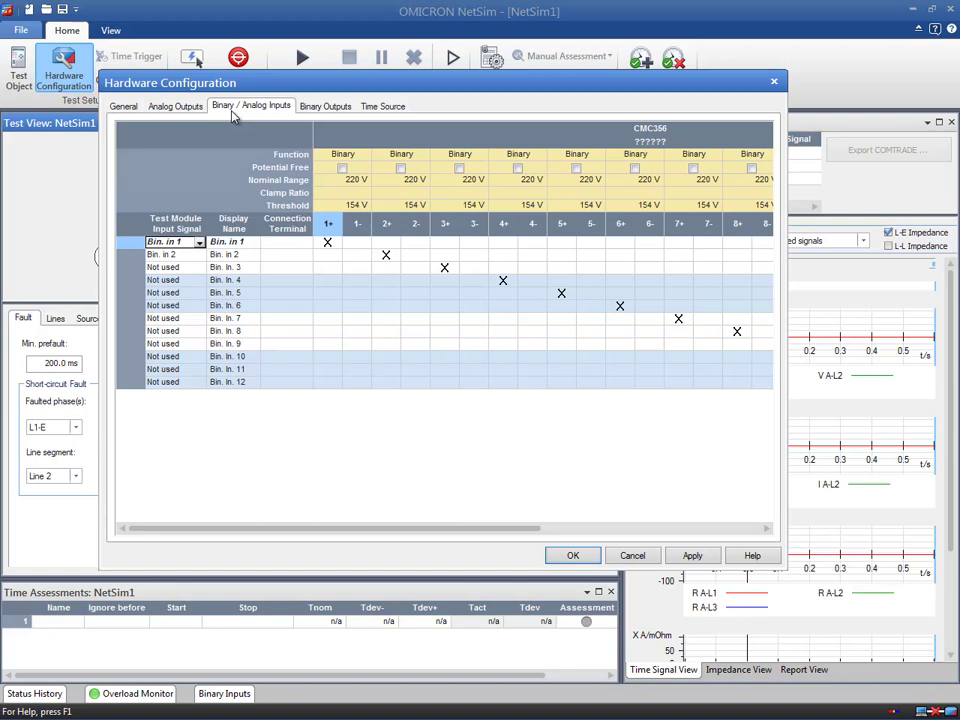
{"action": "left_click", "coordinate": [209, 242]}
{"action": "type", "text": "Trip"}
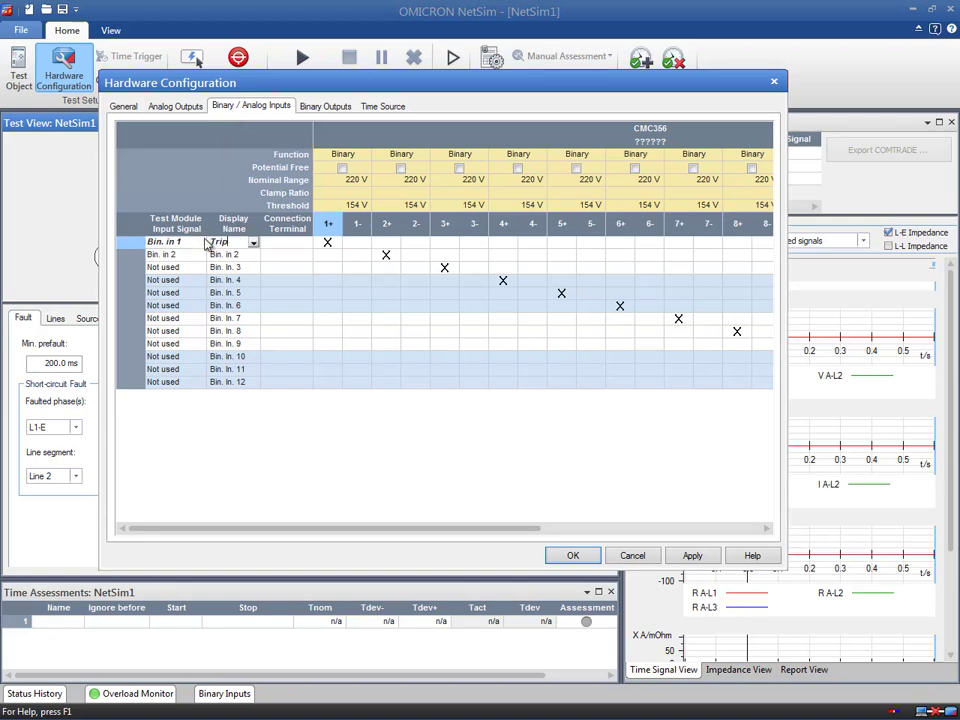
{"action": "left_click", "coordinate": [222, 255]}
{"action": "type", "text": "Command"}
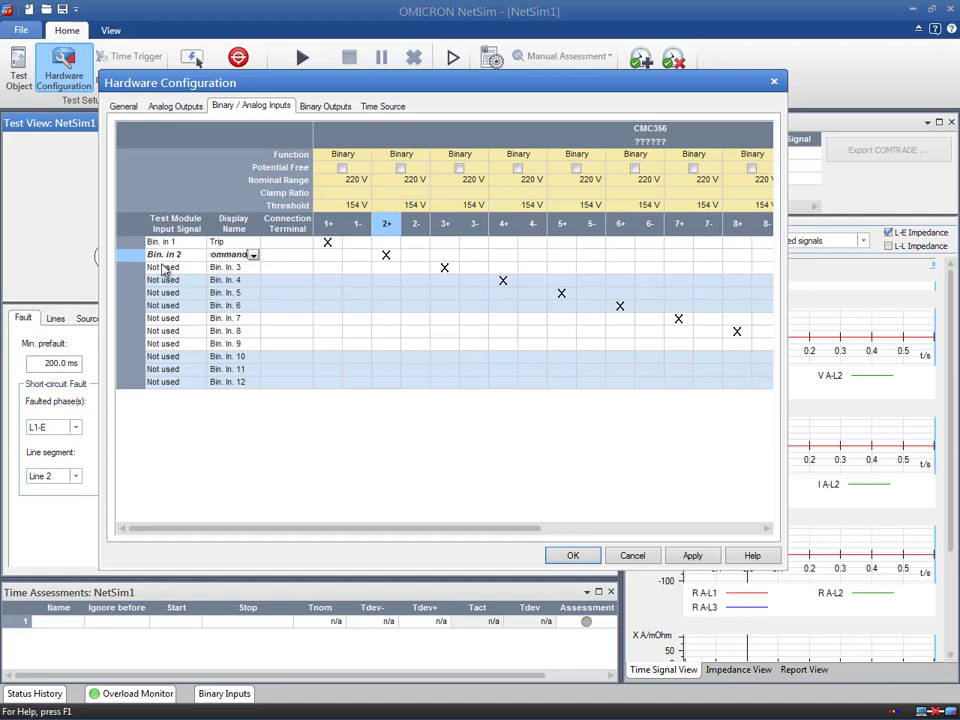
Delete unused binary inputs 3 to 12 and close the hardware configuration
{"action": "left_click_drag", "start_coordinate": [130, 268], "coordinate": [130, 366]}
{"action": "right_click", "coordinate": [130, 370]}
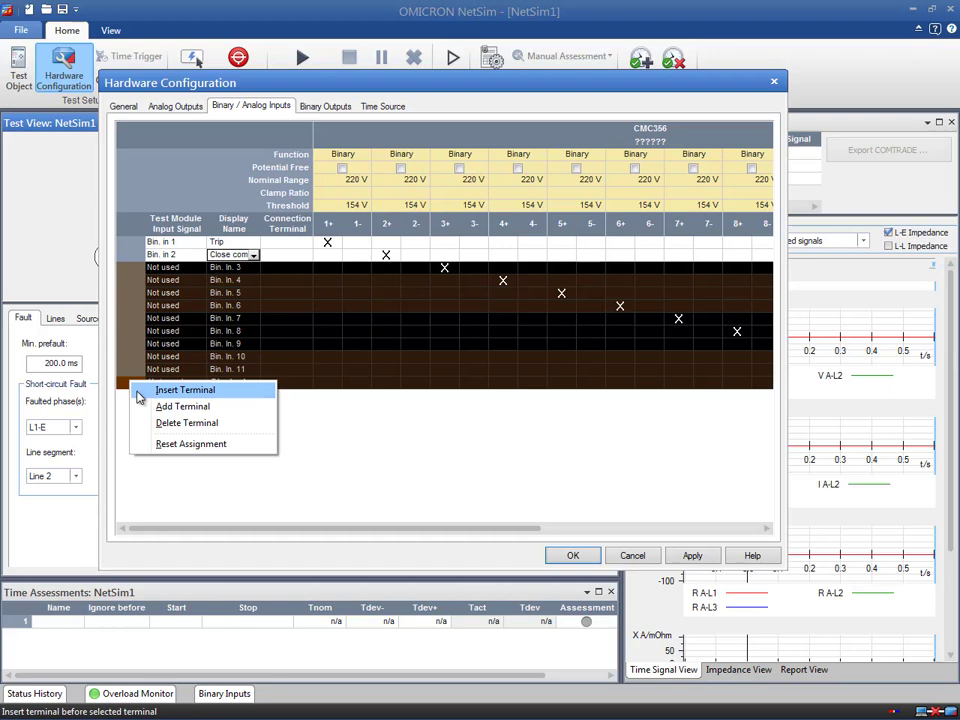
{"action": "left_click", "coordinate": [145, 422]}
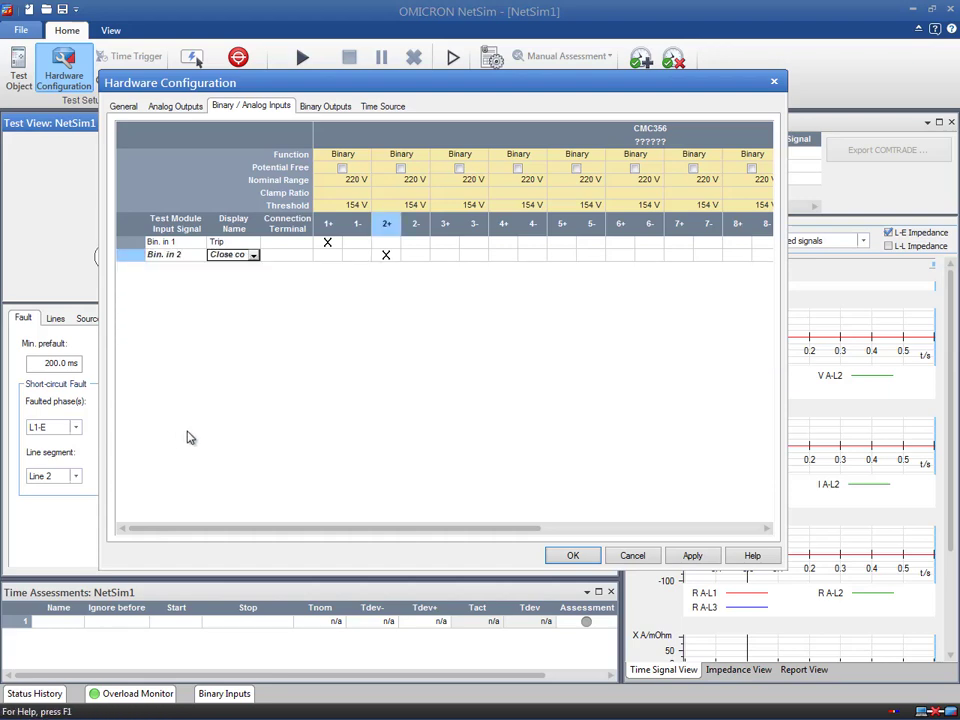
{"action": "left_click", "coordinate": [548, 556]}
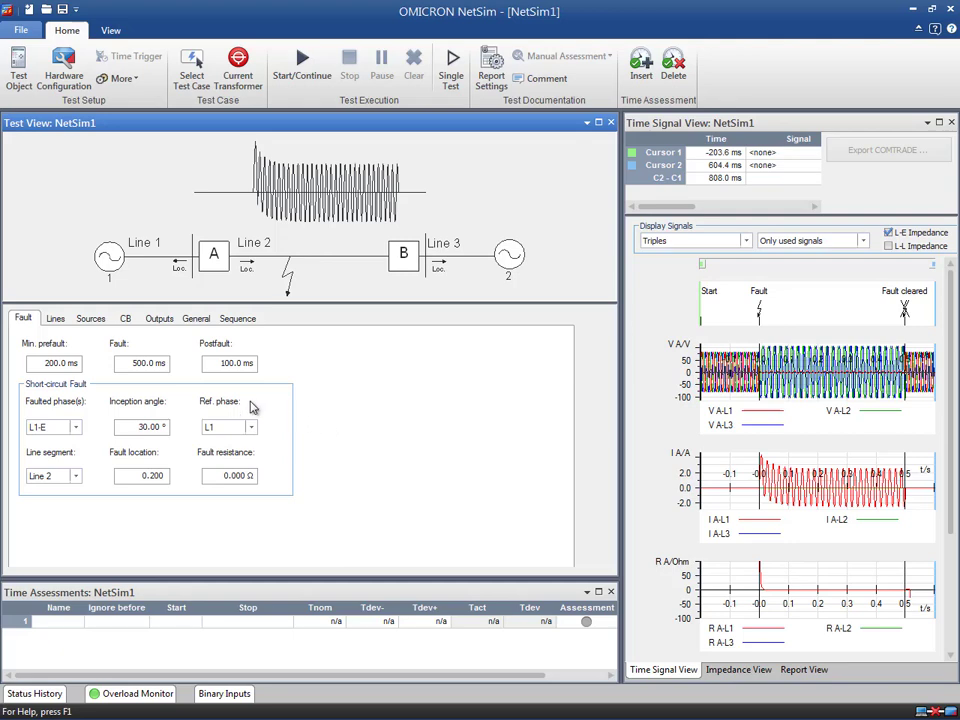
Set the fault duration to 1 s and the Line 2 fault location to 0.6
{"action": "left_click_drag", "start_coordinate": [160, 363], "coordinate": [129, 363]}
{"action": "key", "text": "BackSpace"}
{"action": "type", "text": "1 s"}
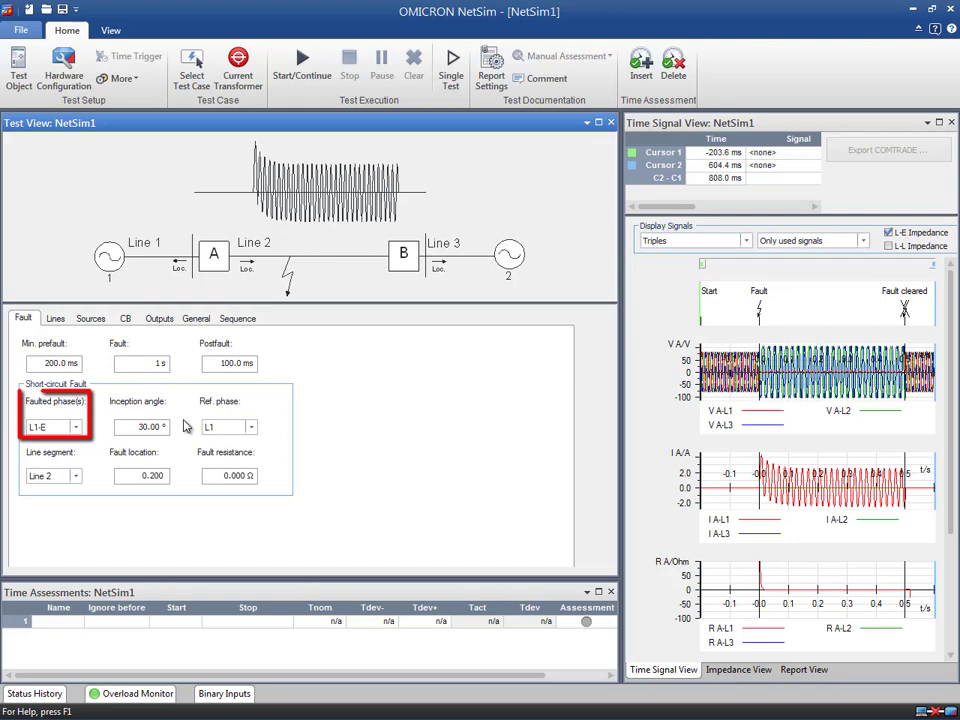
{"action": "double_click", "coordinate": [166, 475]}
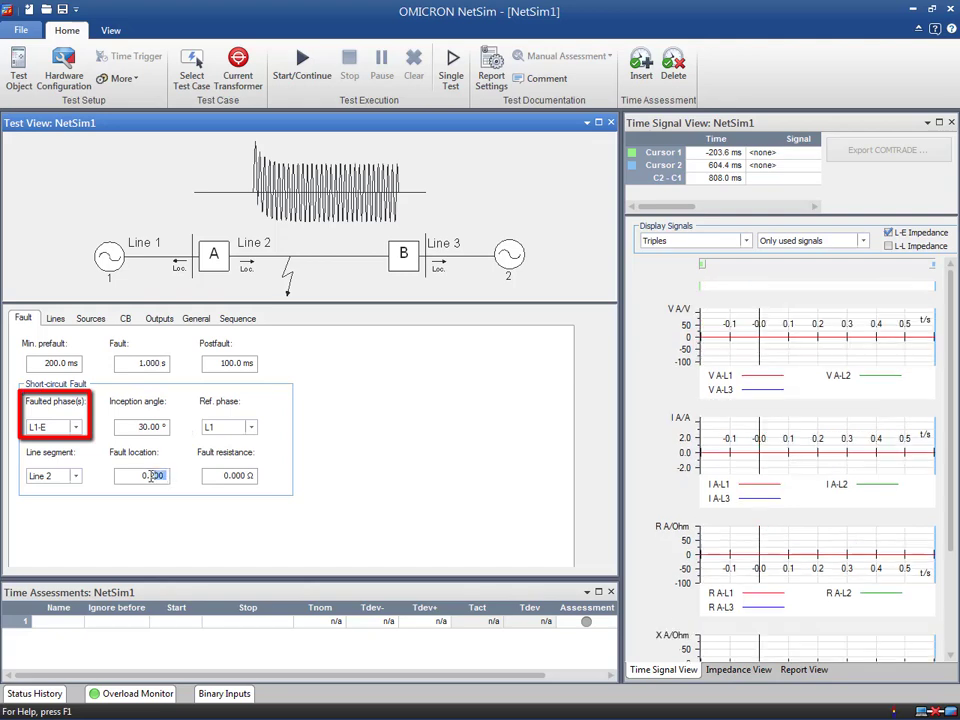
{"action": "type", "text": "0.6"}
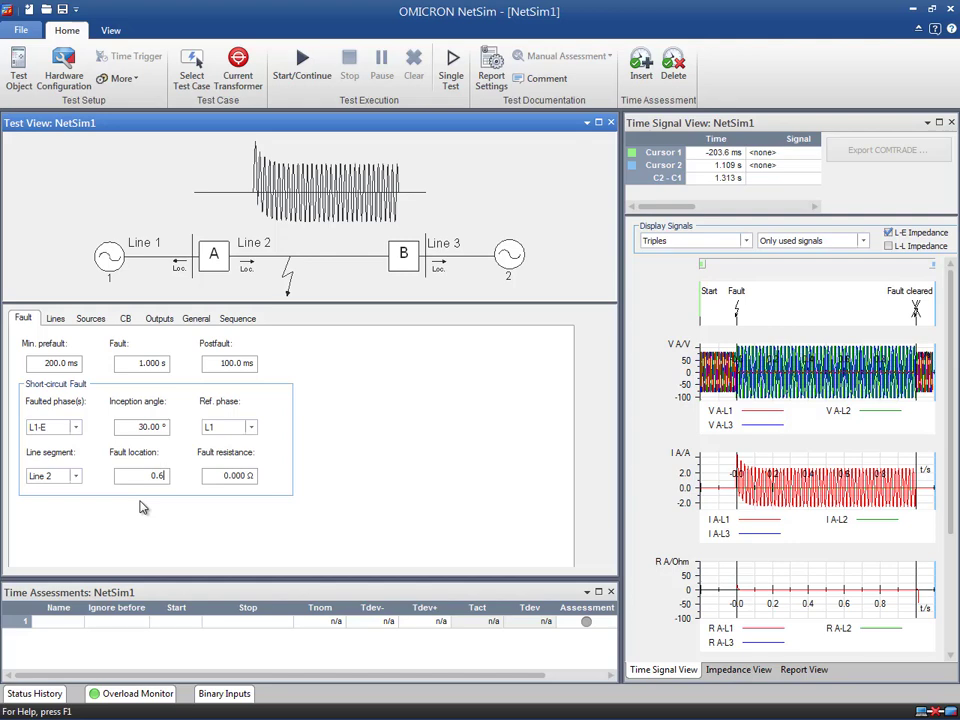
Show the line parameters and set the impedance entry mode to R, X, RE/R, XE/X
{"action": "left_click", "coordinate": [56, 320]}
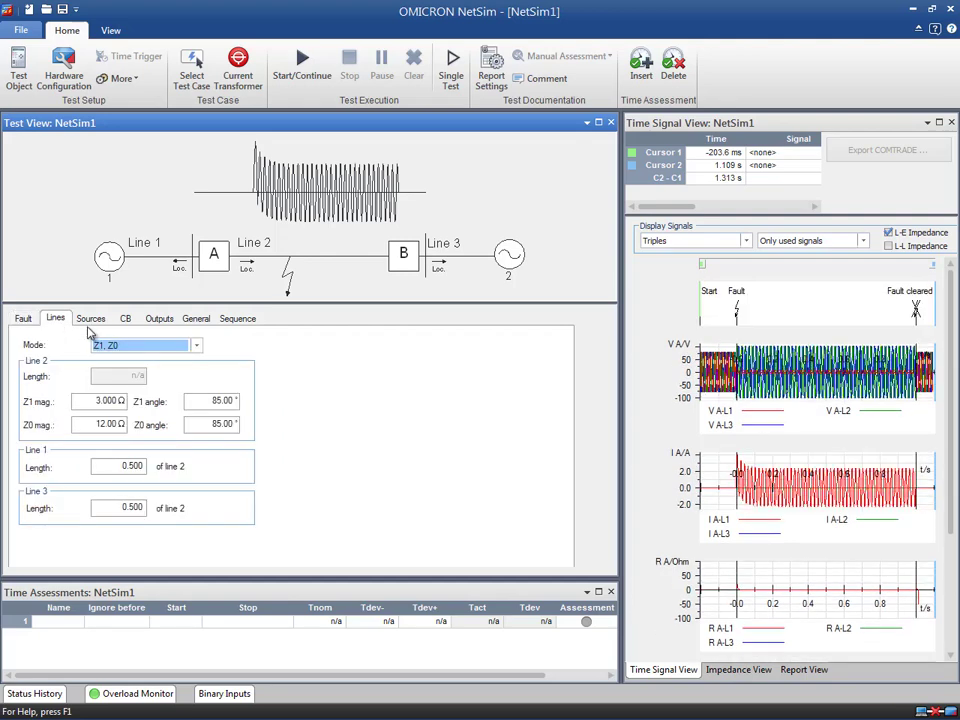
{"action": "left_click", "coordinate": [187, 345]}
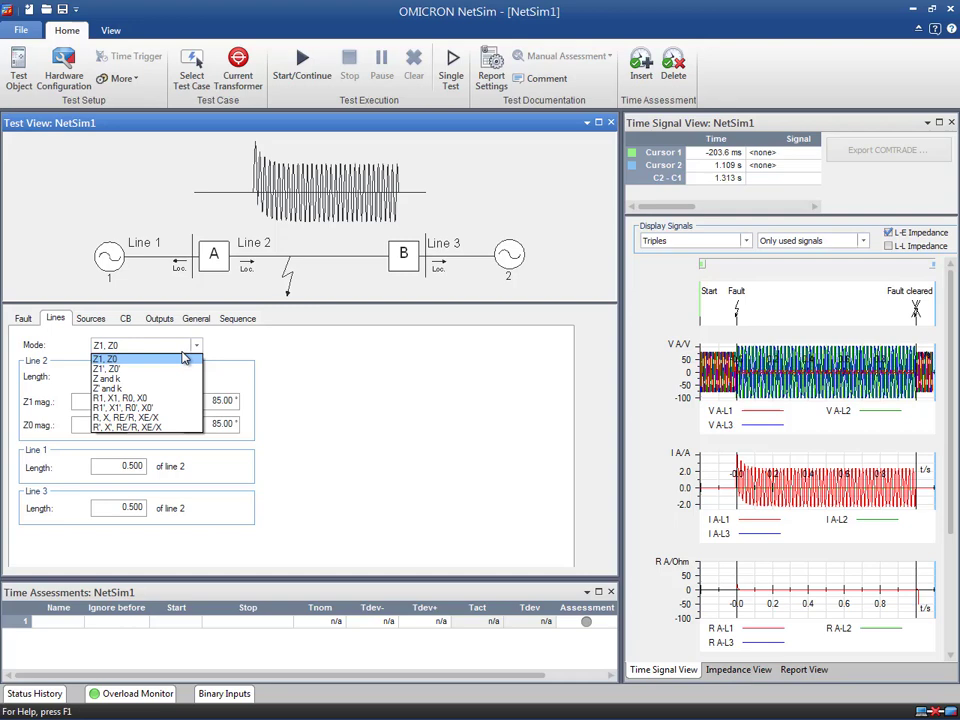
{"action": "left_click", "coordinate": [184, 418]}
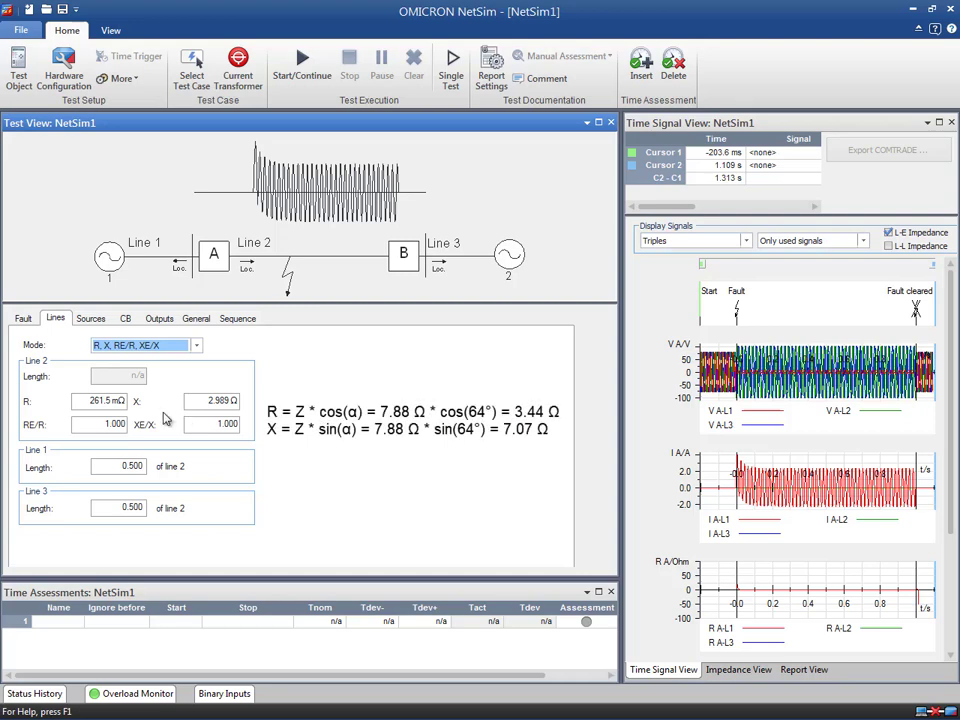
Enter Line 2's R 3.44 Ω and X 7.07 Ω, then fill in the RE/R and XE/X factors
{"action": "left_click", "coordinate": [108, 400]}
{"action": "double_click", "coordinate": [108, 400]}
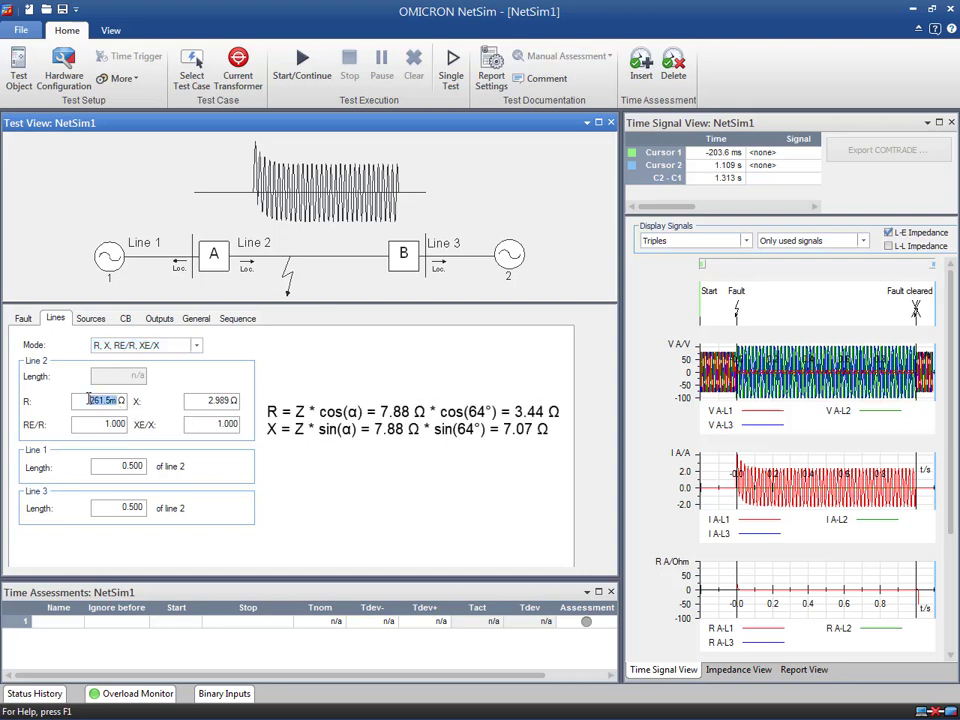
{"action": "type", "text": "3.44"}
{"action": "double_click", "coordinate": [193, 398]}
{"action": "type", "text": "7.0"}
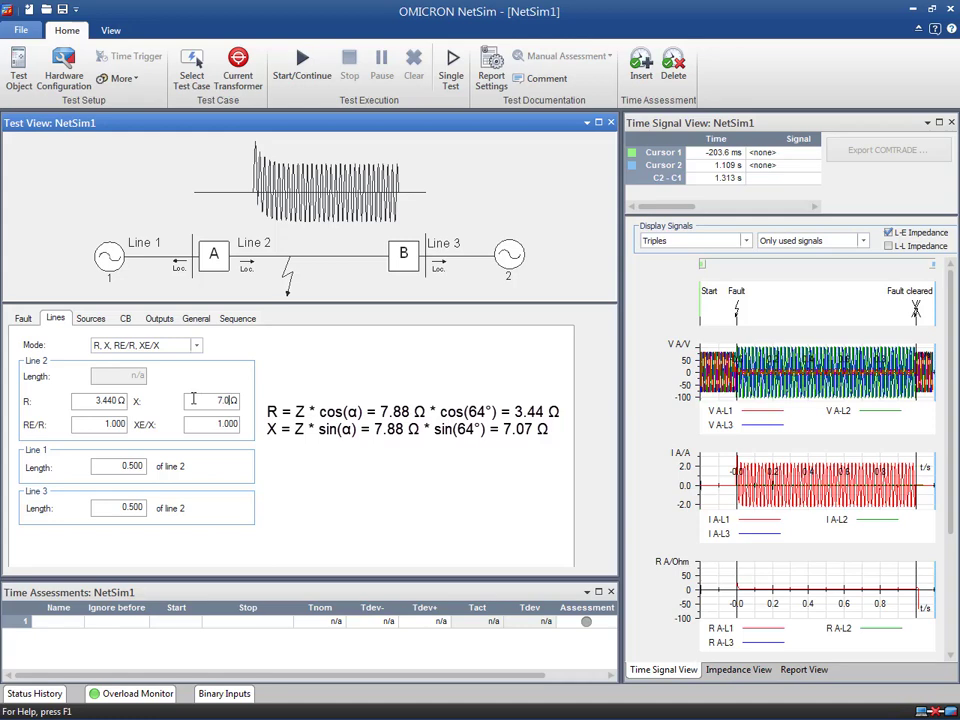
{"action": "type", "text": "7"}
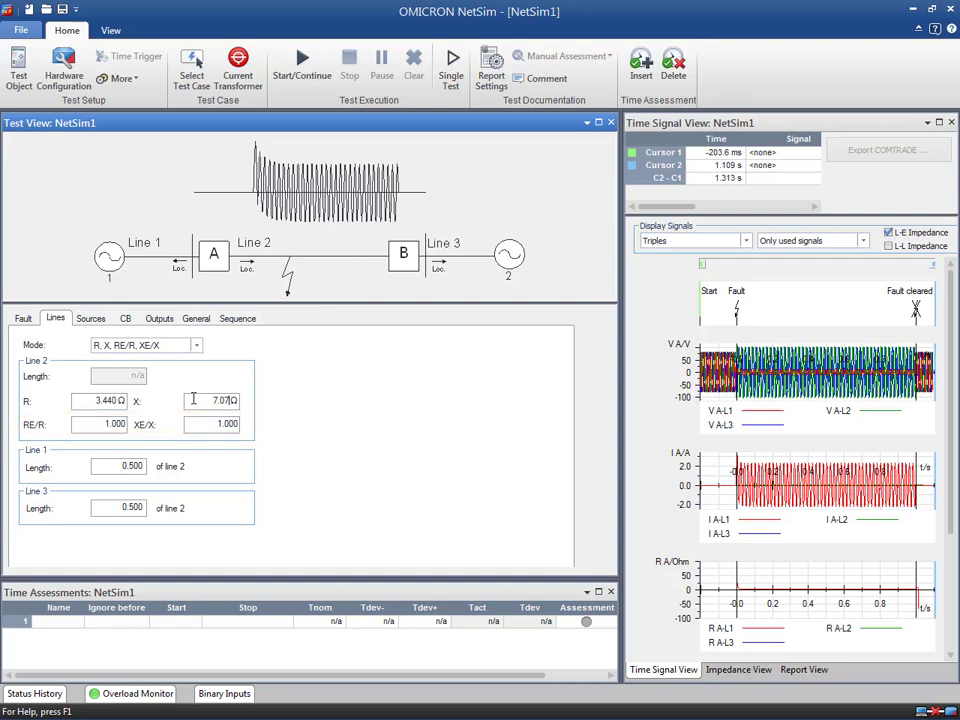
{"action": "left_click", "coordinate": [103, 423]}
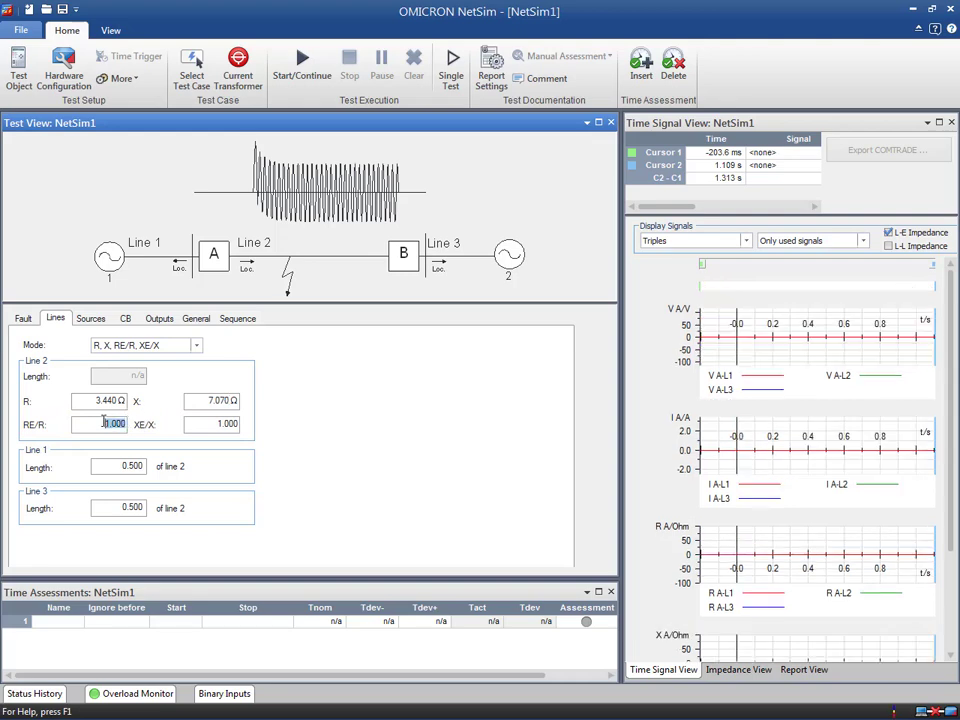
{"action": "type", "text": "0.8"}
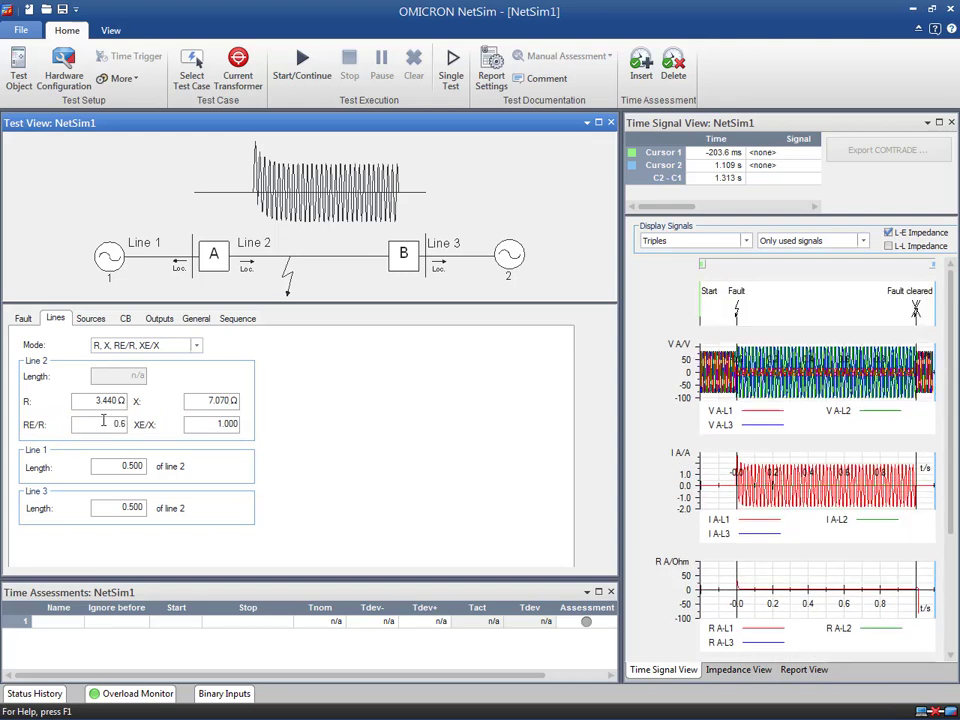
{"action": "left_click", "coordinate": [211, 424]}
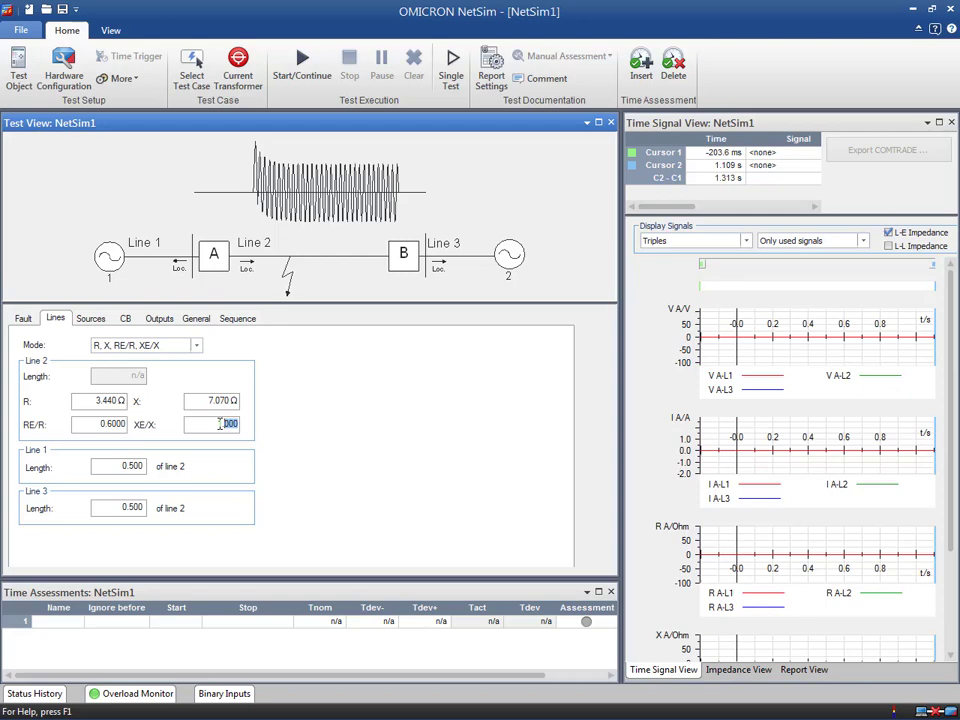
{"action": "type", "text": "0.6"}
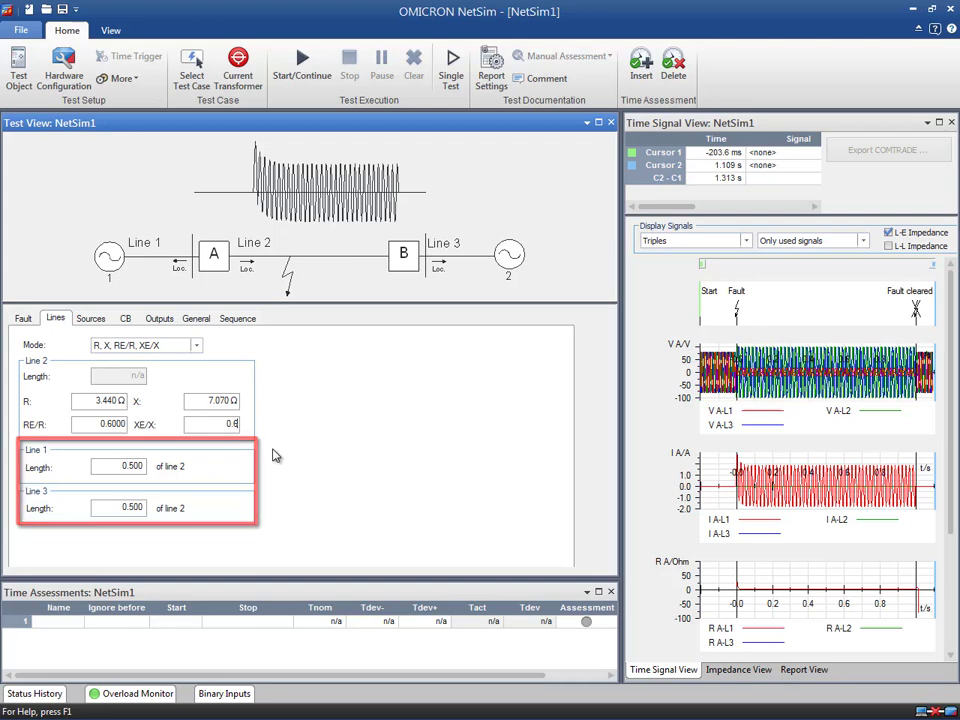
Show the source parameters, keeping the source impedance mode at Z1, Z0
{"action": "left_click", "coordinate": [100, 321]}
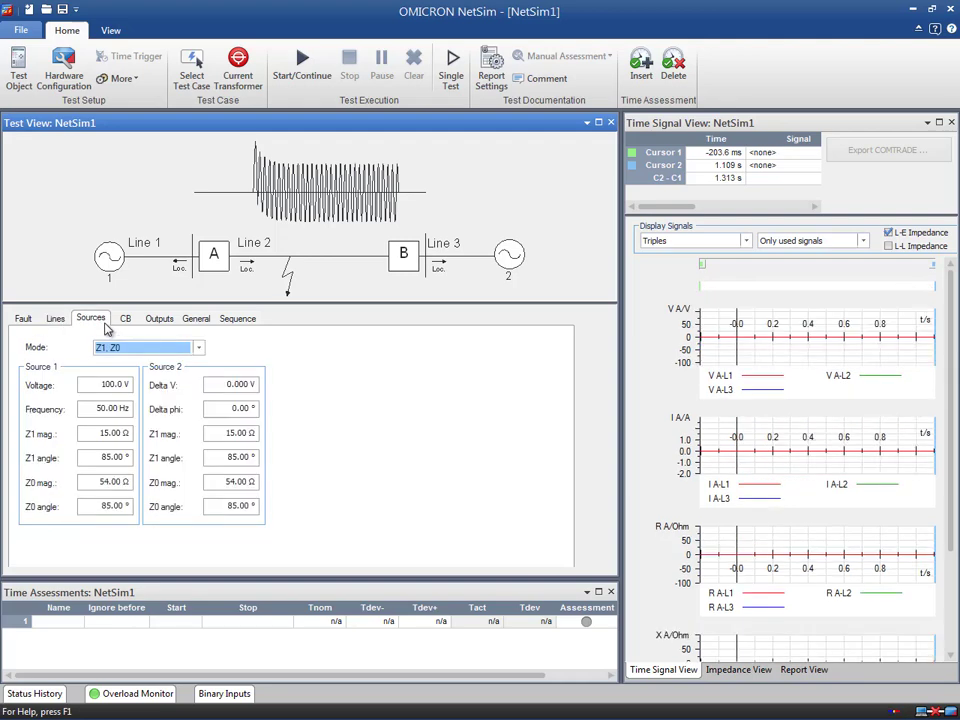
{"action": "left_click", "coordinate": [200, 347]}
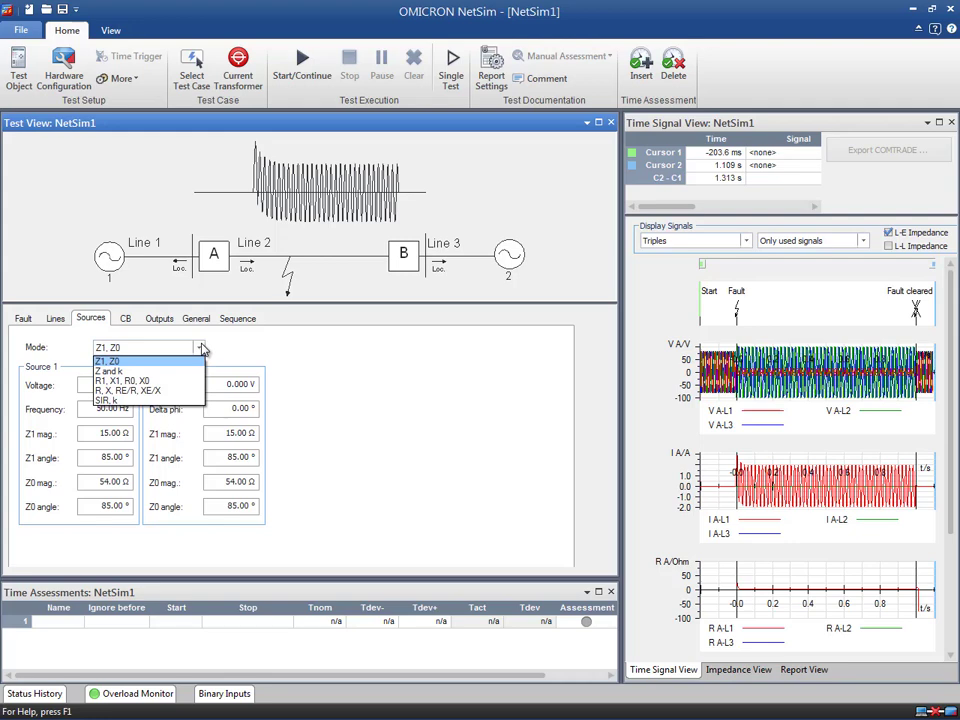
{"action": "left_click", "coordinate": [201, 348]}
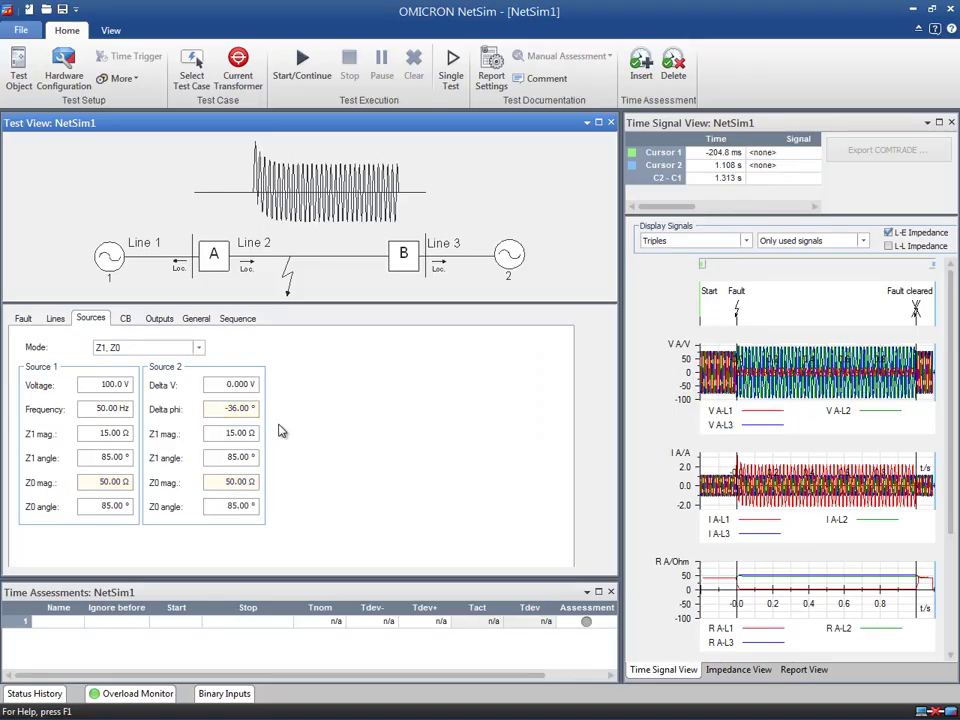
Show the circuit breaker settings, keeping CB A's initial state at Closed
{"action": "left_click", "coordinate": [125, 320]}
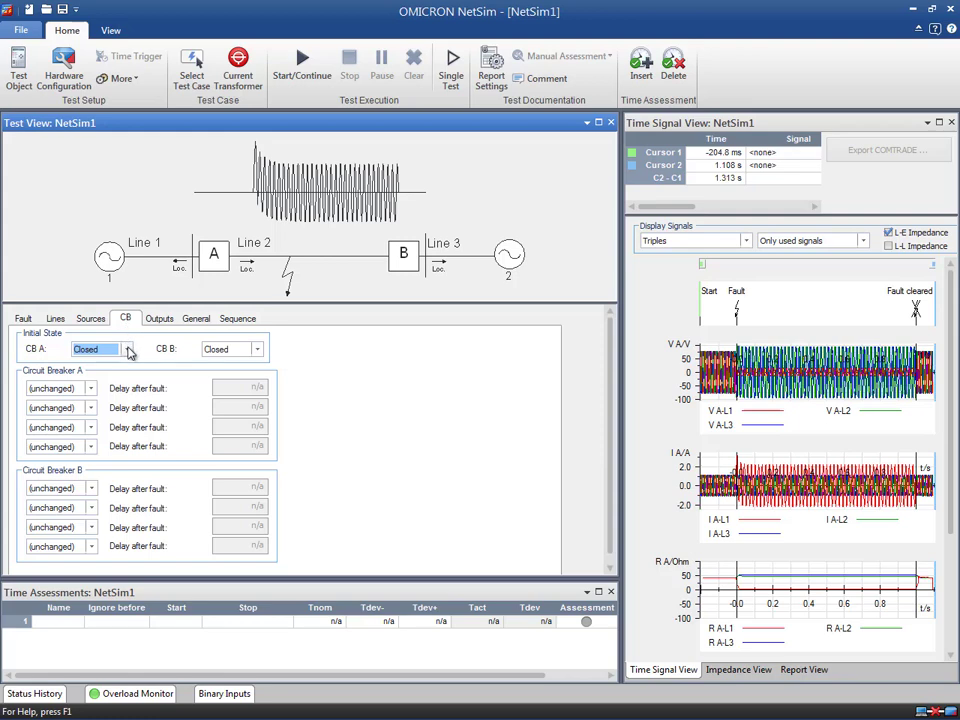
{"action": "left_click", "coordinate": [127, 350]}
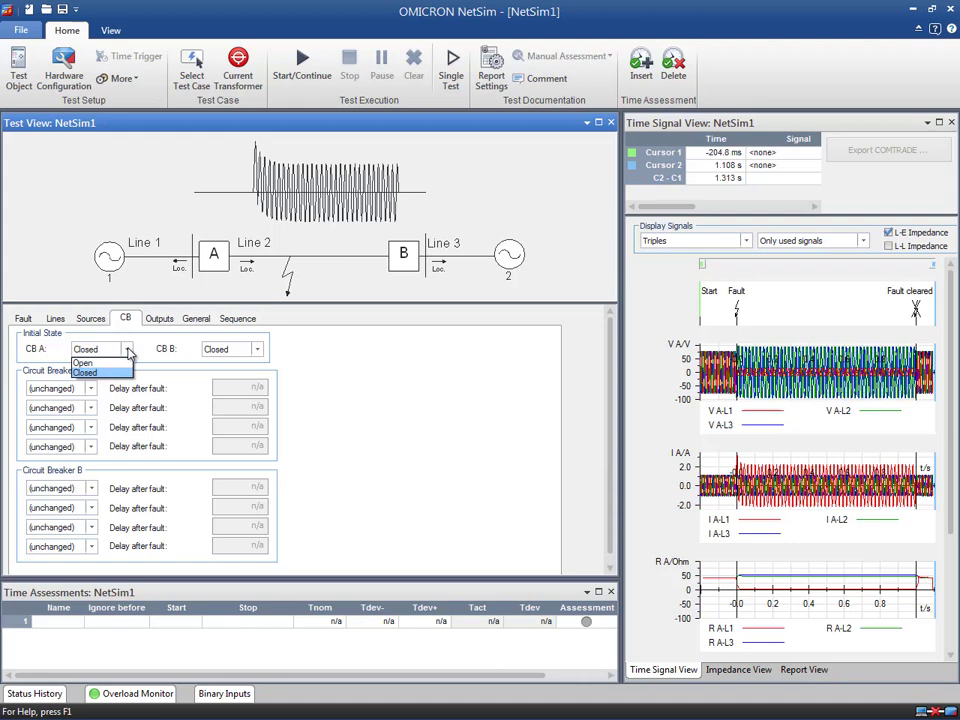
{"action": "left_click", "coordinate": [128, 350]}
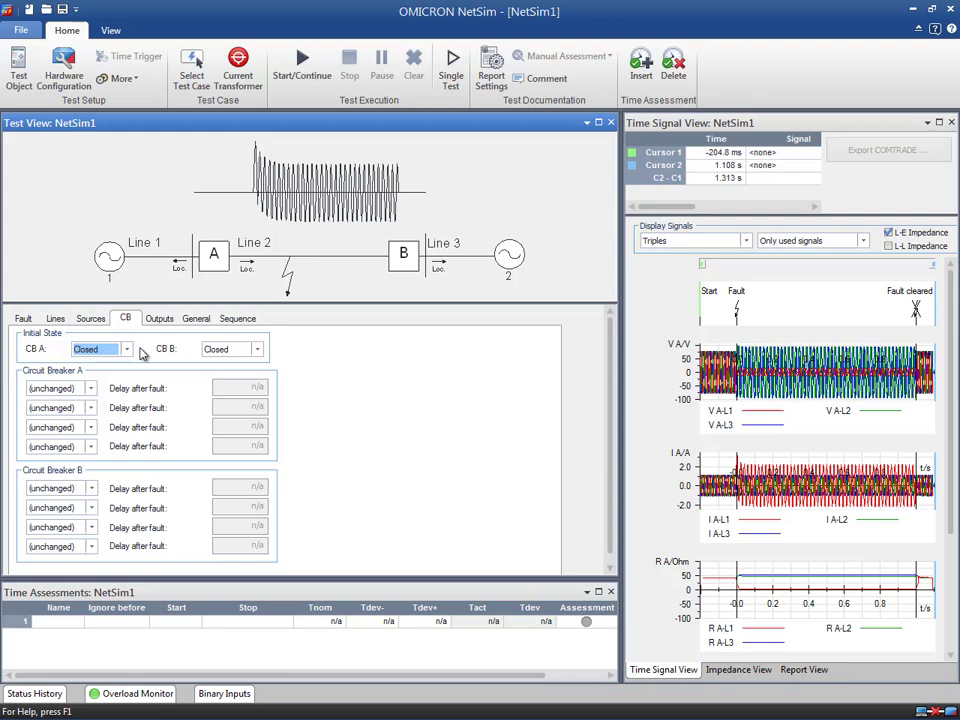
Make breaker A's first step open L1L2L3 at 80 ms
{"action": "left_click", "coordinate": [84, 389]}
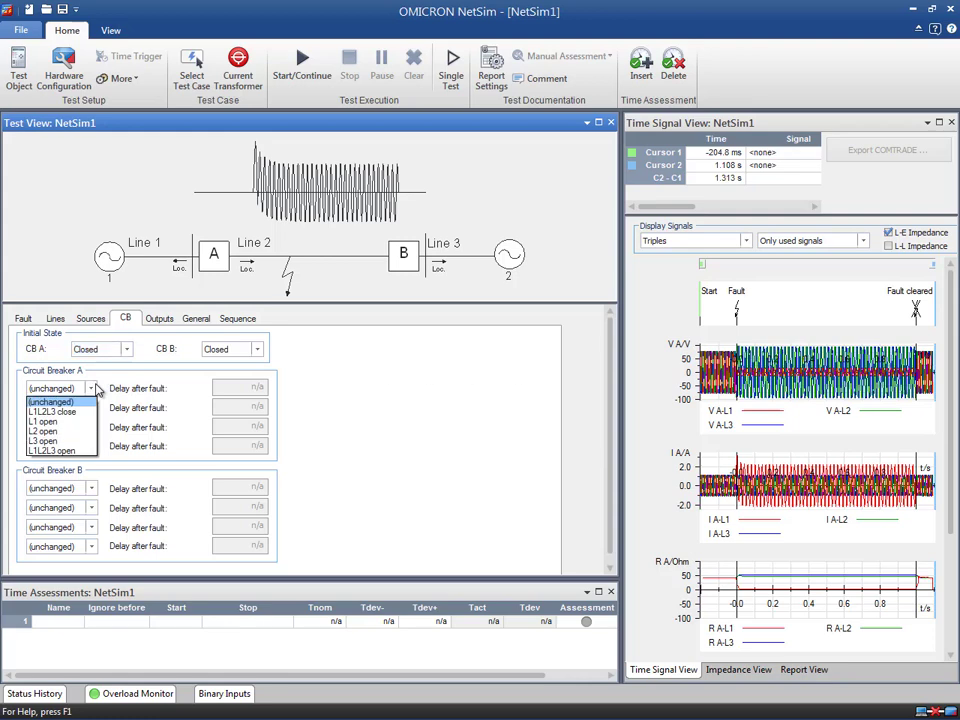
{"action": "left_click", "coordinate": [80, 451]}
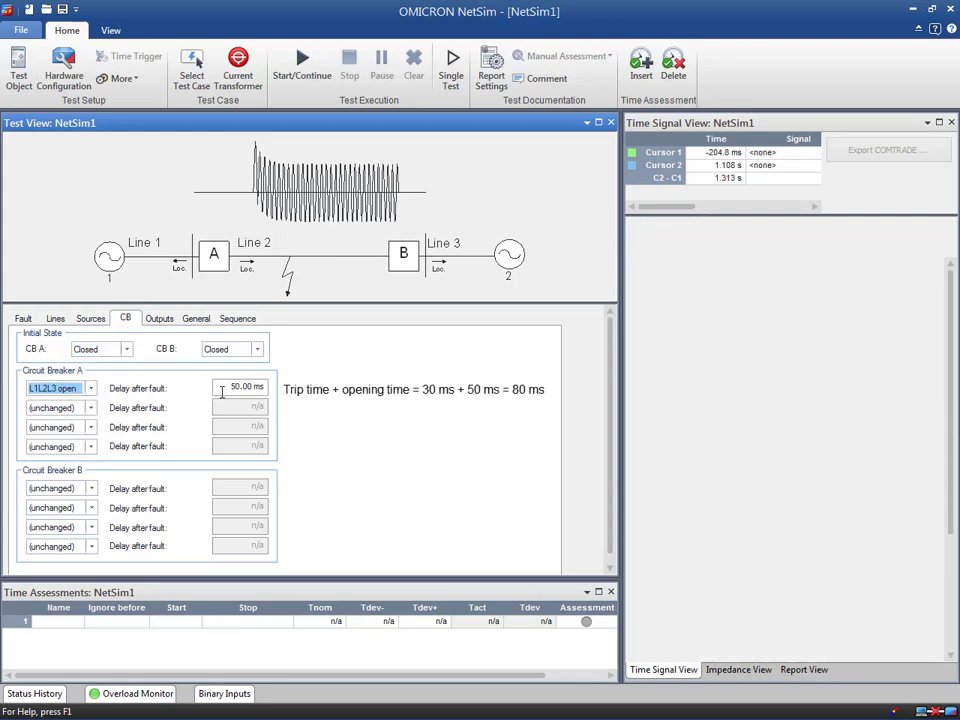
{"action": "left_click", "coordinate": [232, 387]}
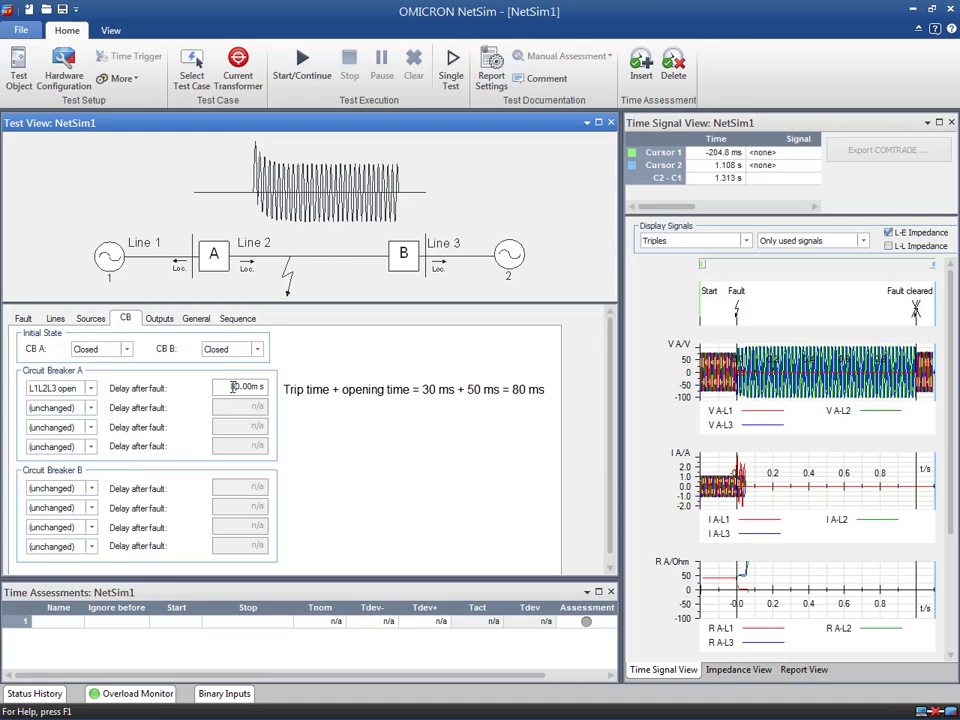
{"action": "type", "text": "8"}
Make breaker A's second step close all poles at 660 ms
{"action": "left_click", "coordinate": [90, 408]}
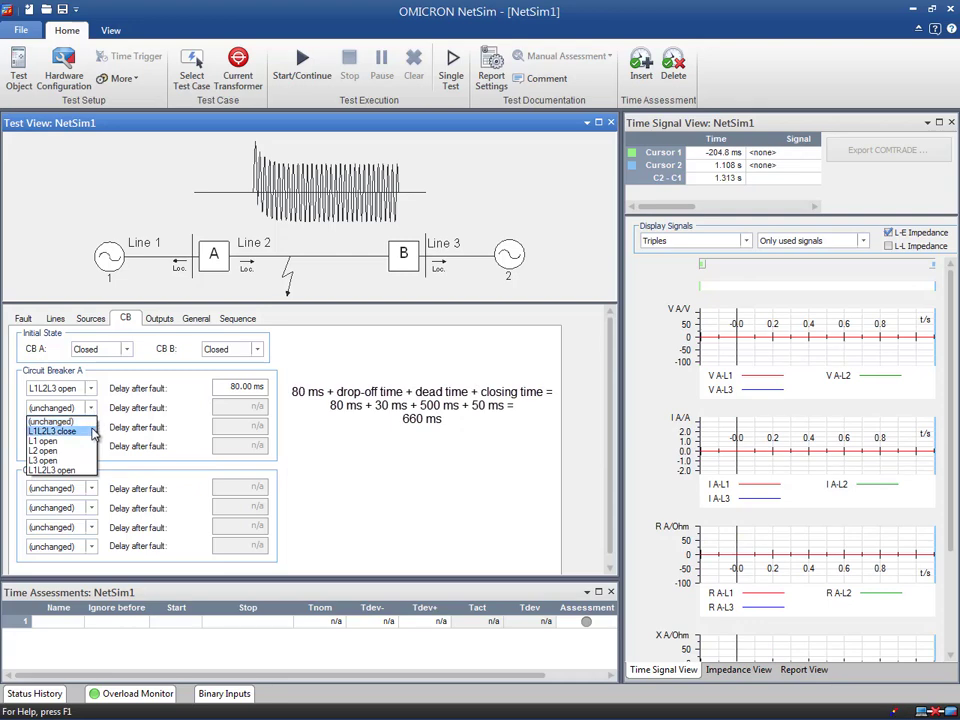
{"action": "left_click", "coordinate": [93, 431]}
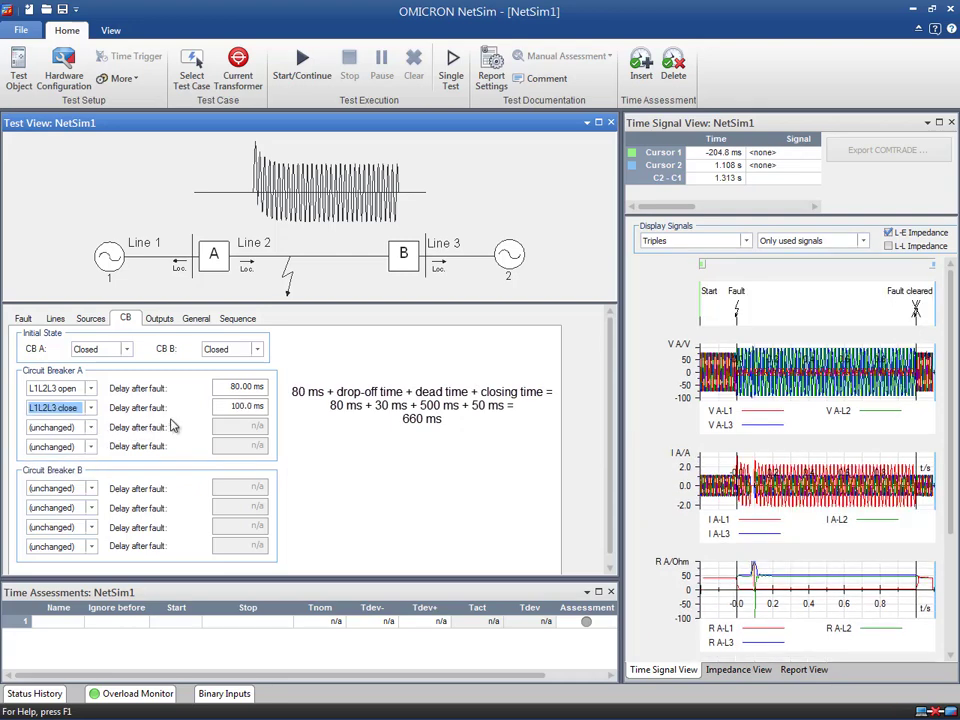
{"action": "left_click", "coordinate": [245, 406]}
{"action": "double_click", "coordinate": [235, 406]}
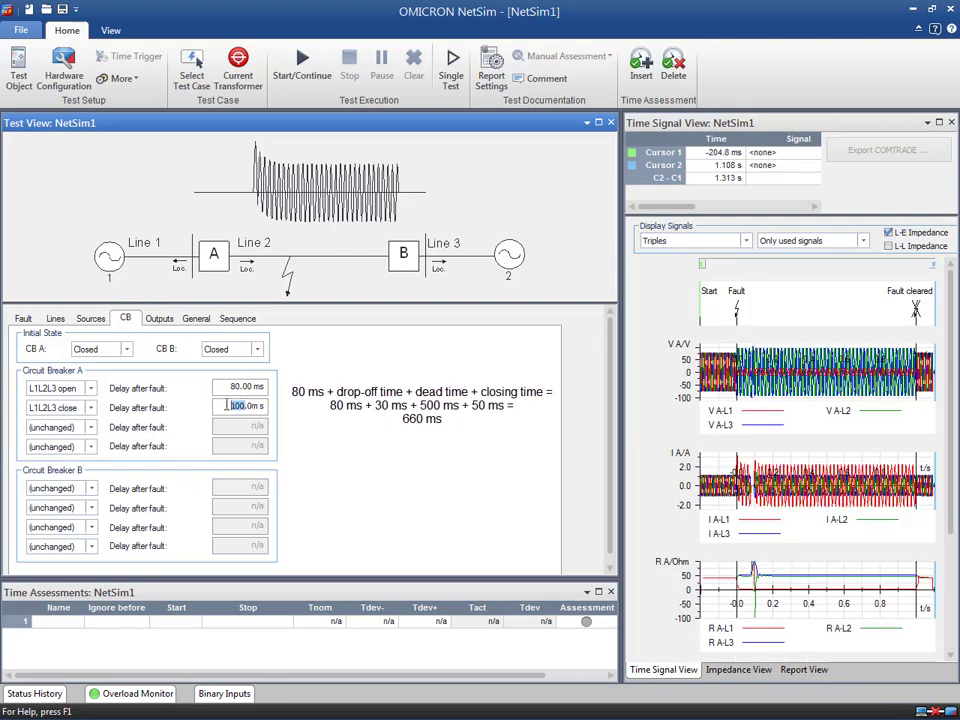
{"action": "type", "text": "660.0"}
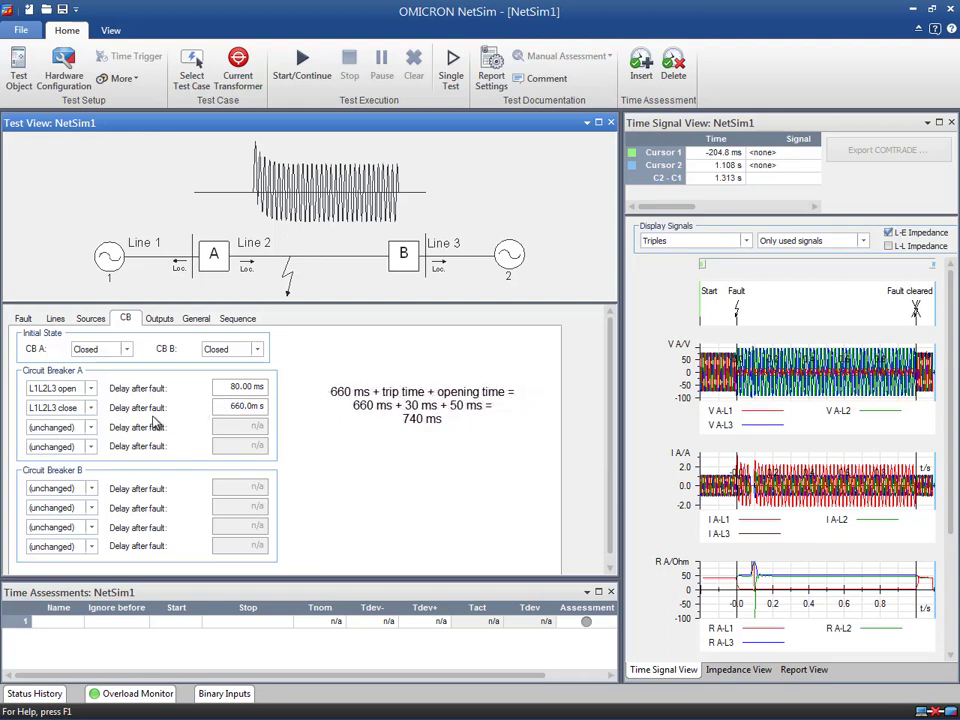
Make breaker A's third step open all poles again at 740 ms
{"action": "left_click", "coordinate": [91, 427]}
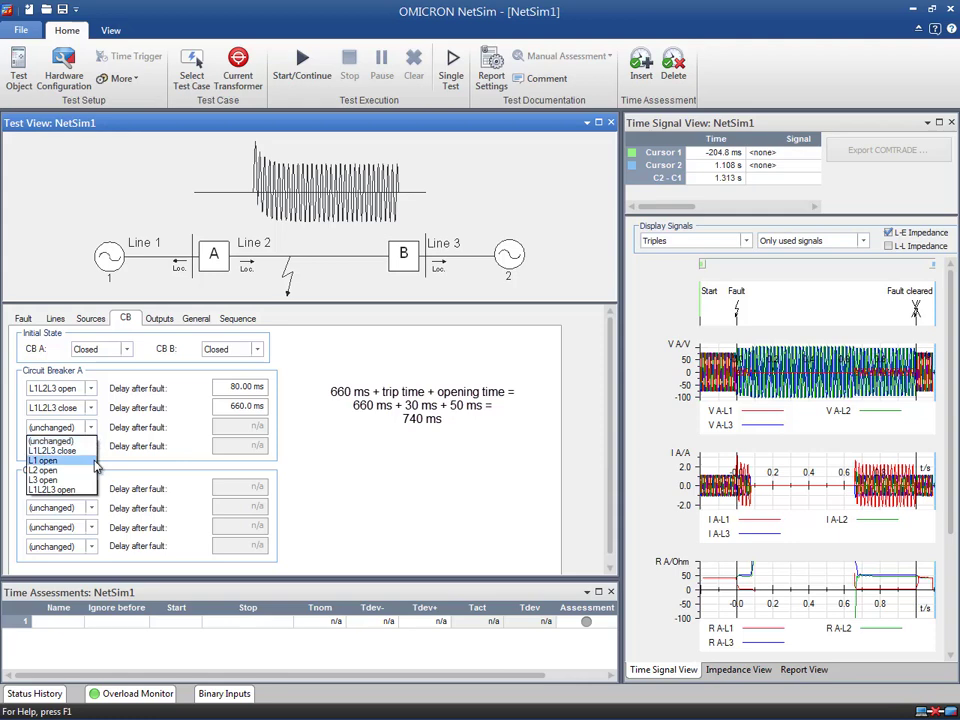
{"action": "left_click", "coordinate": [94, 490]}
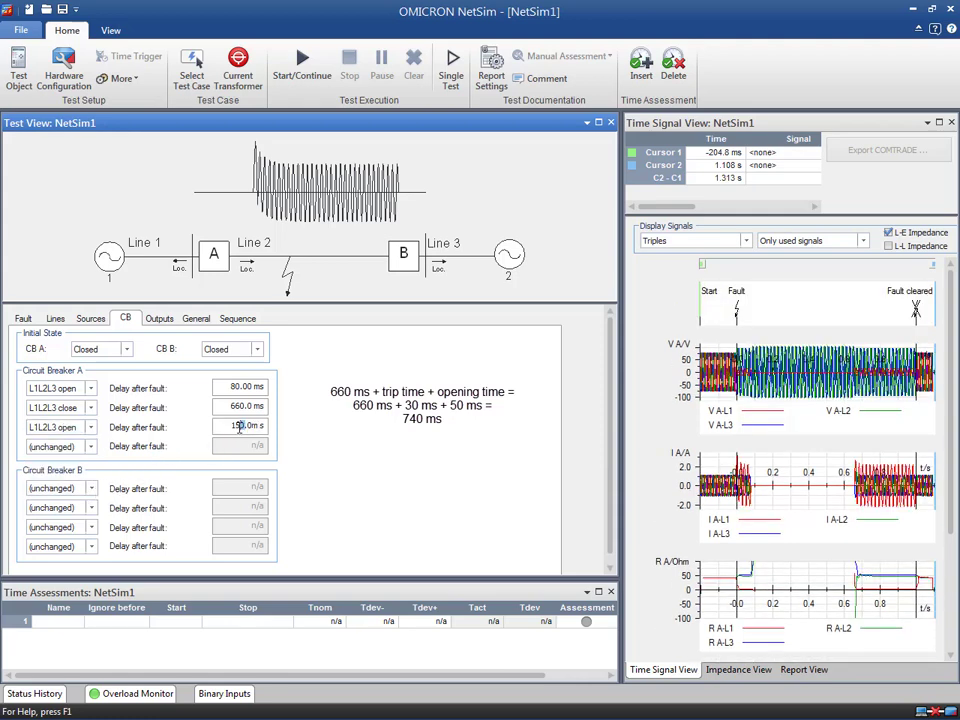
{"action": "left_click_drag", "start_coordinate": [240, 426], "coordinate": [220, 426]}
{"action": "type", "text": "740.0 ms"}
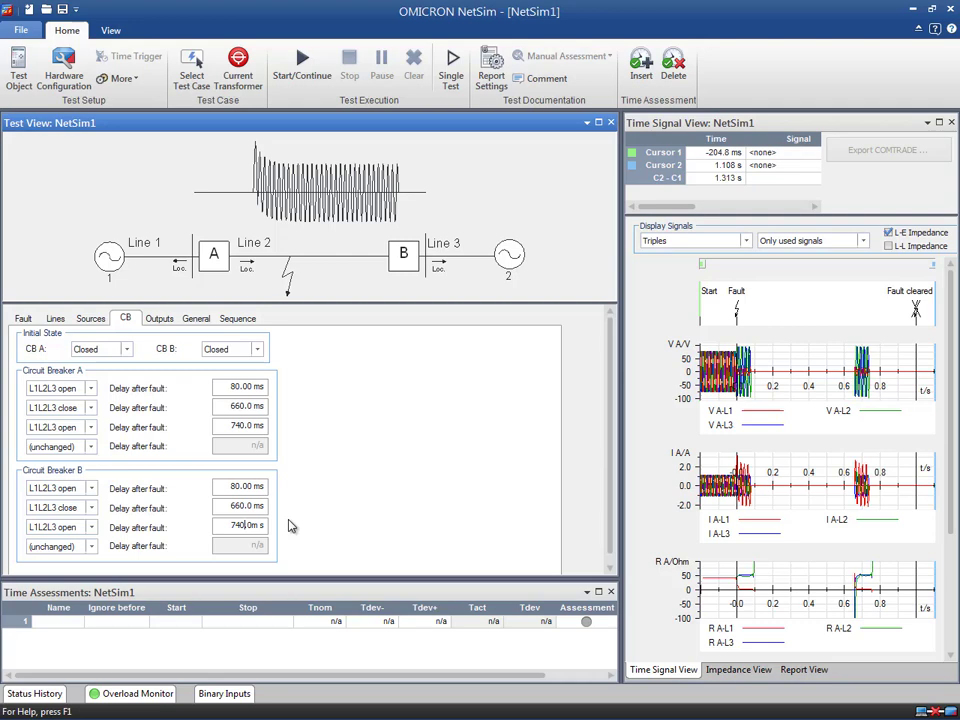
Show the output settings and bring up the Current Transformer dialog for location A
{"action": "left_click", "coordinate": [158, 325]}
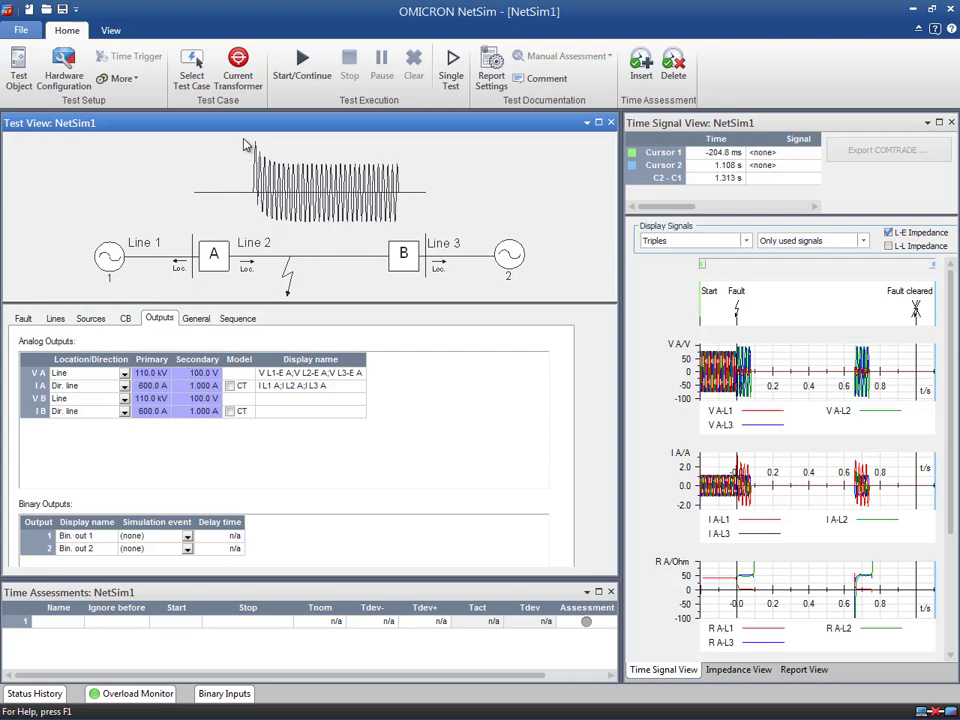
{"action": "left_click", "coordinate": [256, 93]}
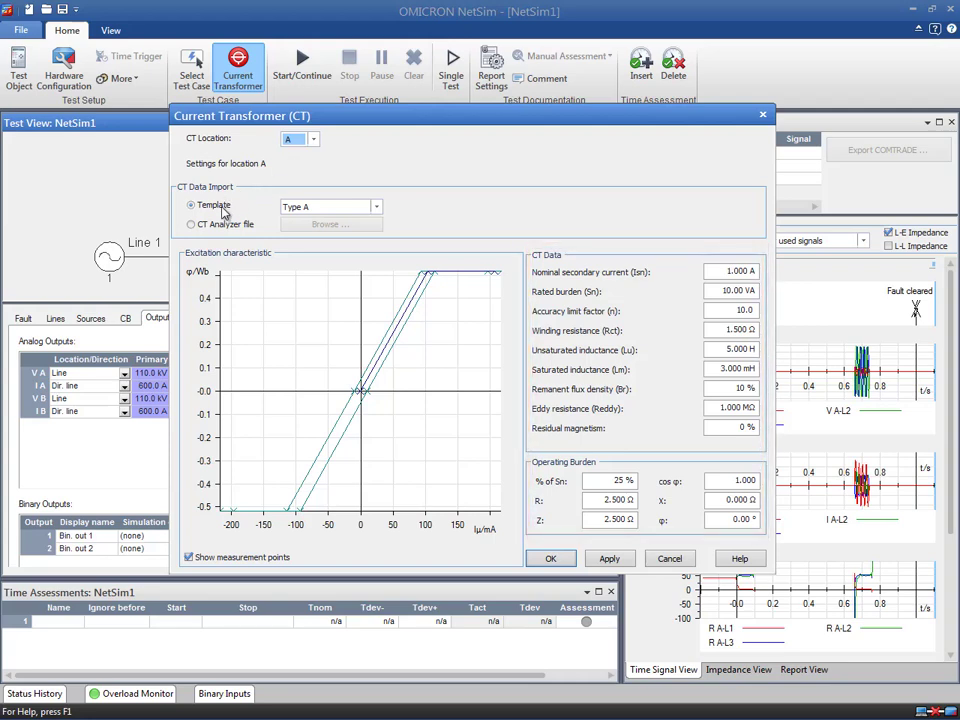
Import CT.xml's CT data, excitation curve and burden into location A's CT model
{"action": "left_click", "coordinate": [192, 226]}
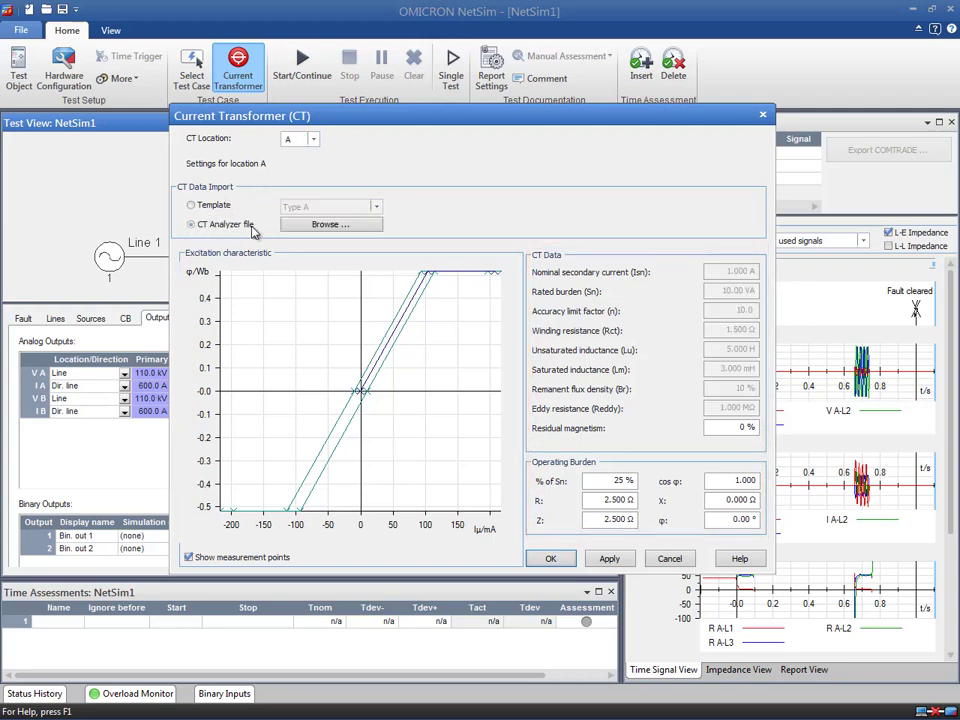
{"action": "left_click", "coordinate": [290, 226]}
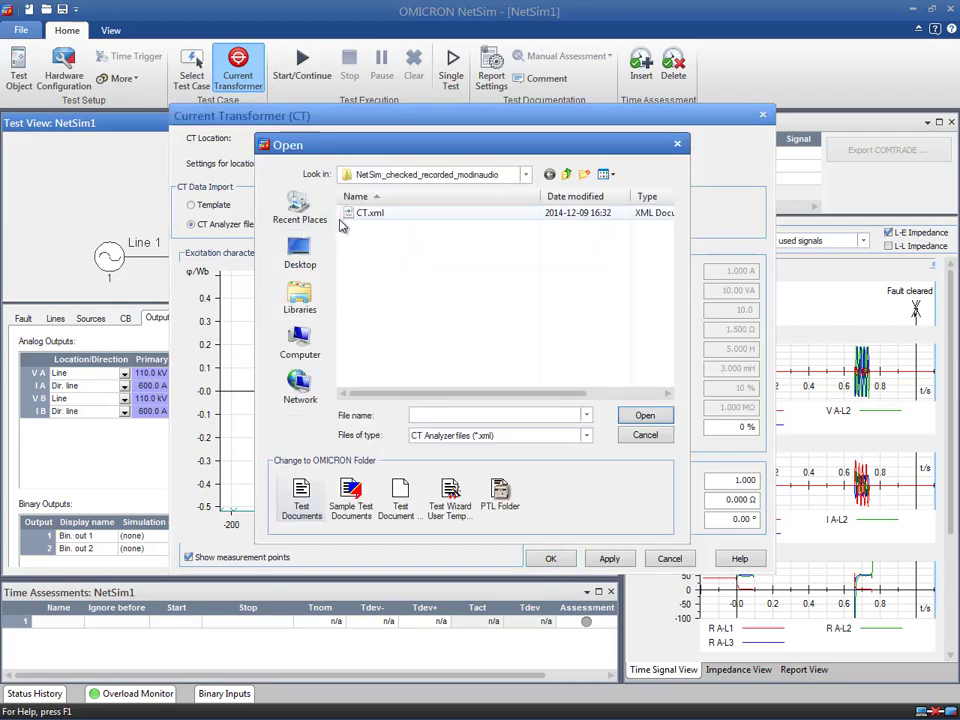
{"action": "left_click", "coordinate": [357, 220]}
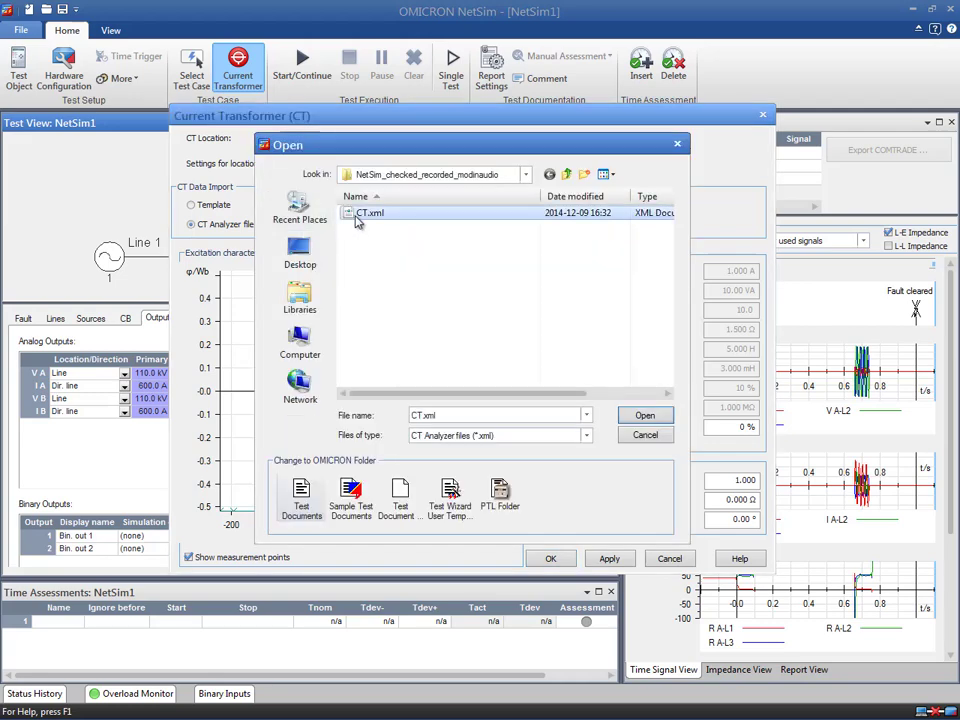
{"action": "left_click", "coordinate": [656, 417]}
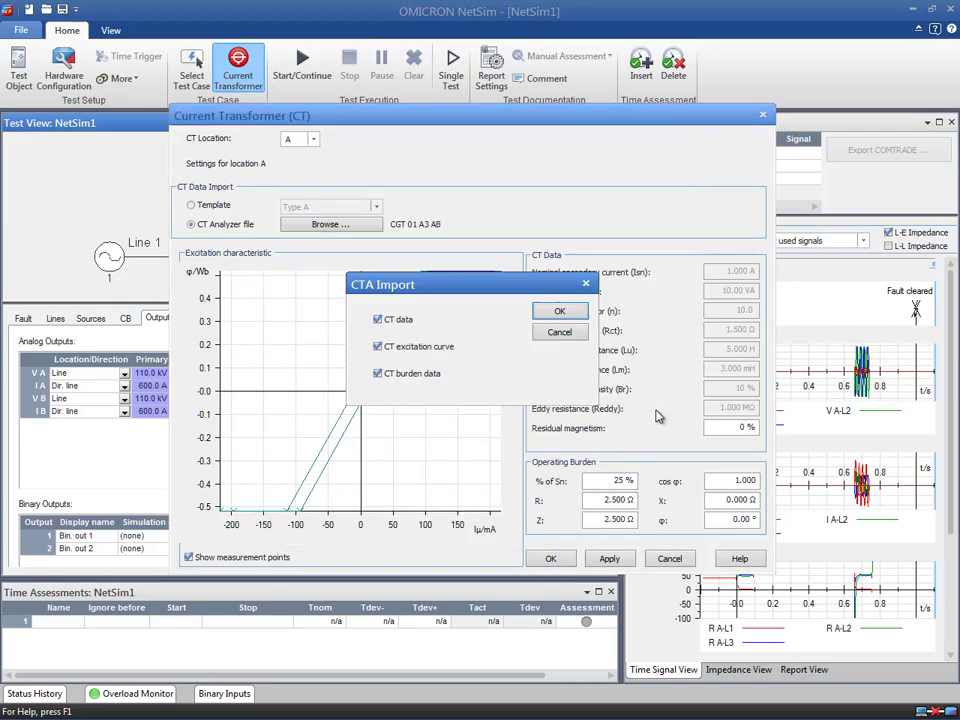
{"action": "left_click", "coordinate": [558, 313]}
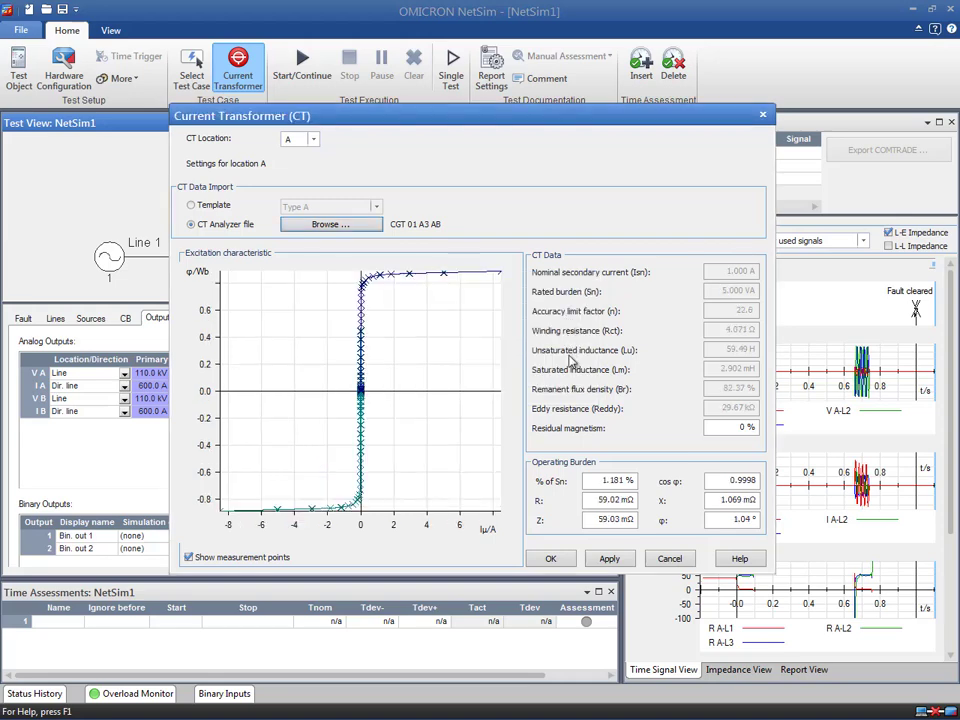
{"action": "left_click", "coordinate": [546, 560]}
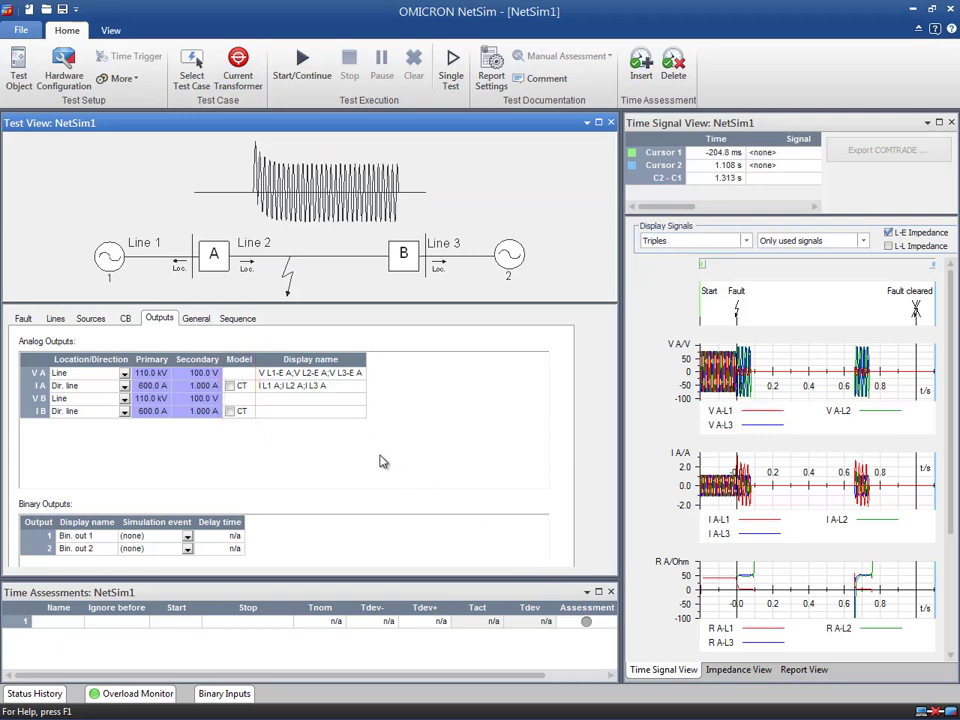
Verify the test start condition is Immediately, then bring up the test-point sequence settings
{"action": "left_click", "coordinate": [203, 327]}
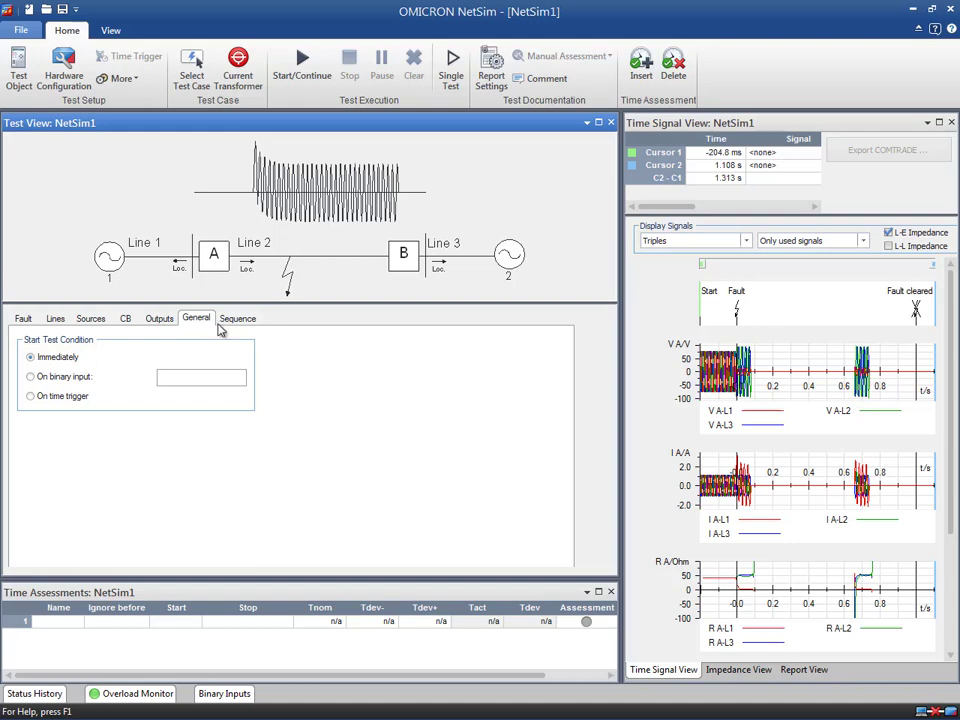
{"action": "left_click", "coordinate": [236, 320]}
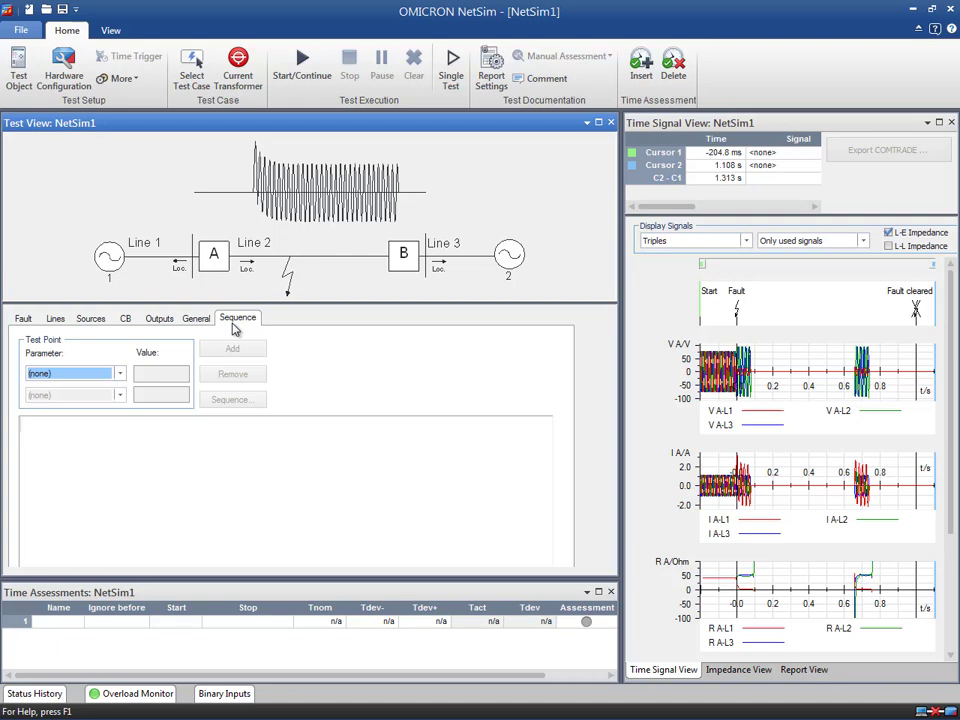
Use Fault location as the test-point parameter and add test points at 0.400 and 0.600
{"action": "left_click", "coordinate": [122, 374]}
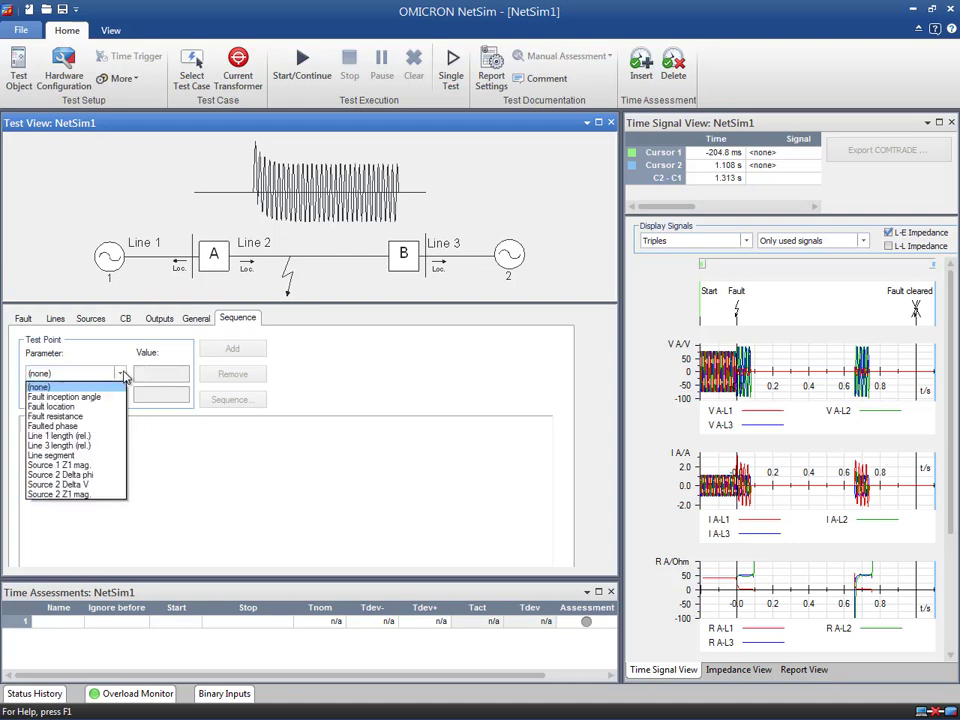
{"action": "left_click", "coordinate": [120, 407]}
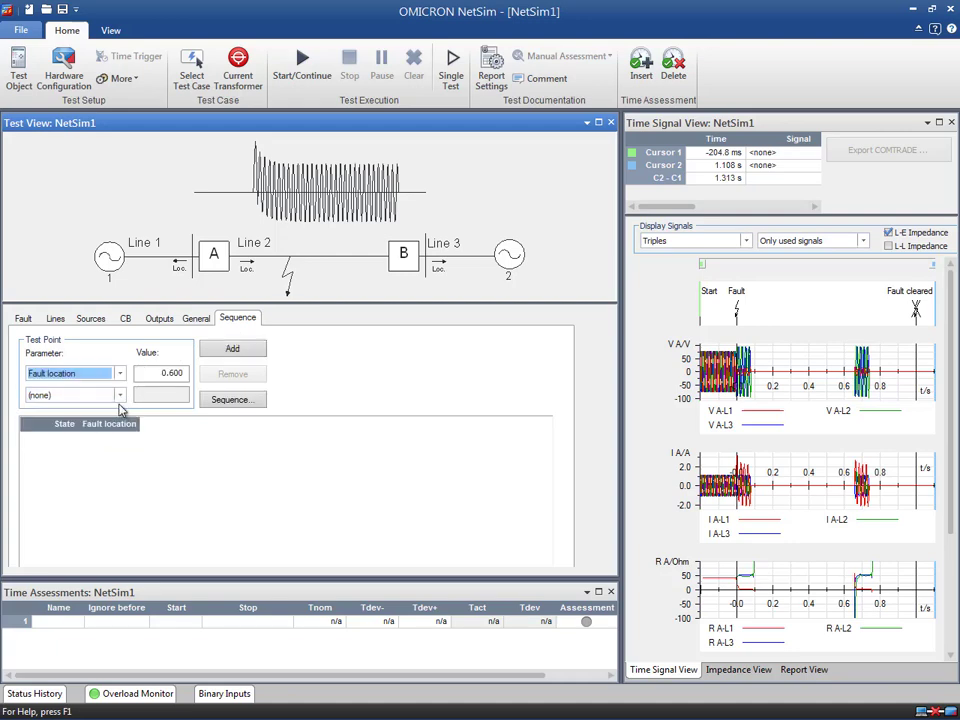
{"action": "left_click", "coordinate": [181, 372]}
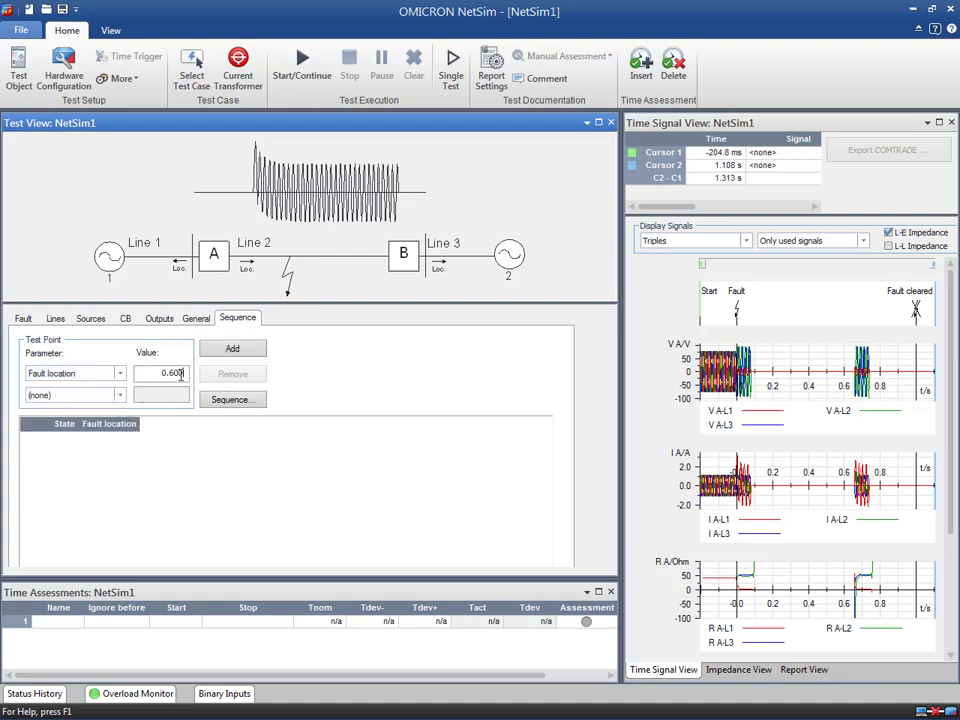
{"action": "left_click_drag", "start_coordinate": [181, 372], "coordinate": [157, 374]}
{"action": "type", "text": "0.4"}
{"action": "left_click", "coordinate": [228, 349]}
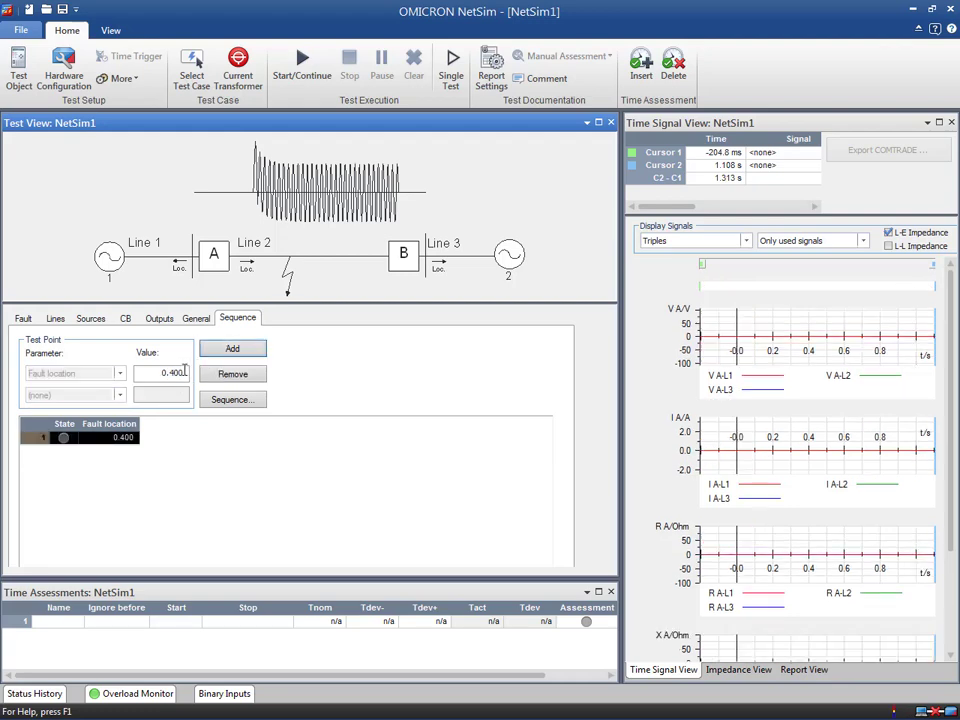
{"action": "left_click_drag", "start_coordinate": [183, 372], "coordinate": [159, 372]}
{"action": "type", "text": "0.6"}
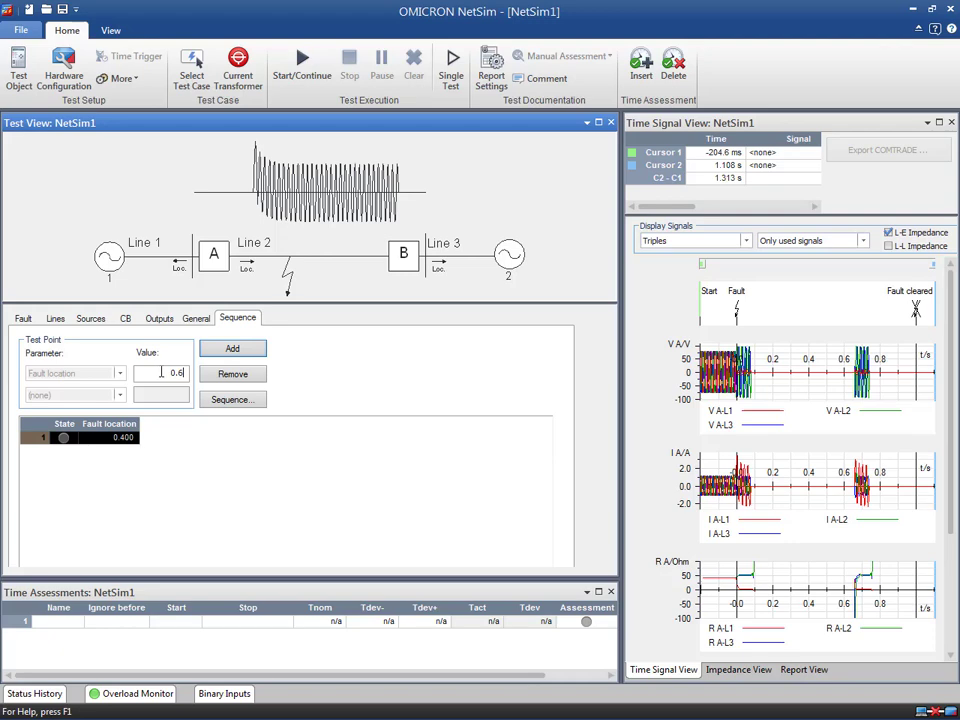
{"action": "left_click", "coordinate": [214, 355]}
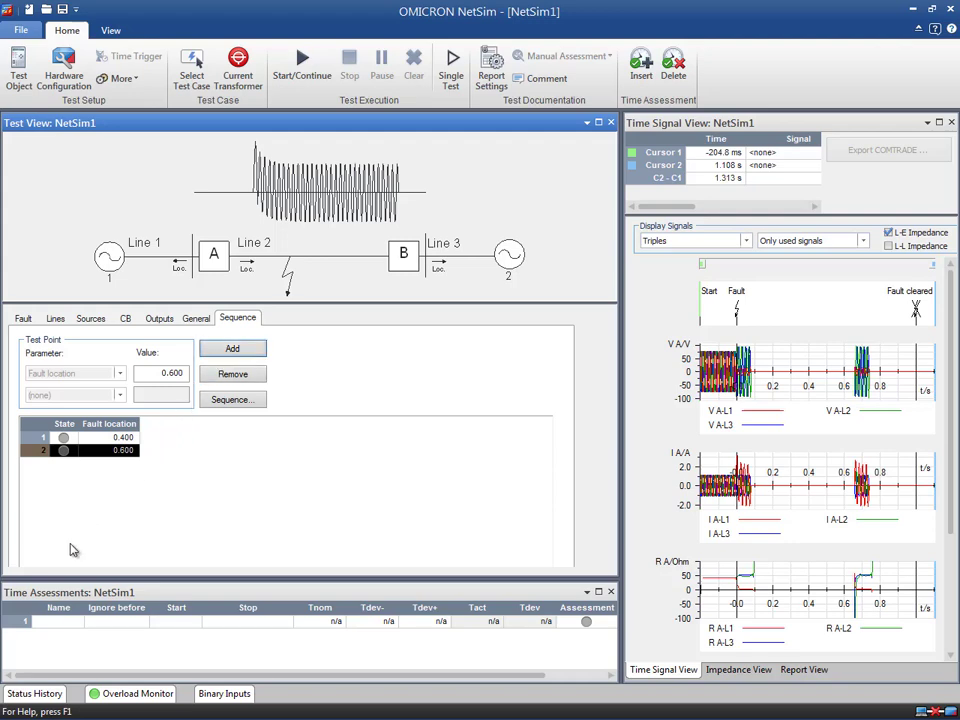
{"action": "left_click", "coordinate": [30, 596]}
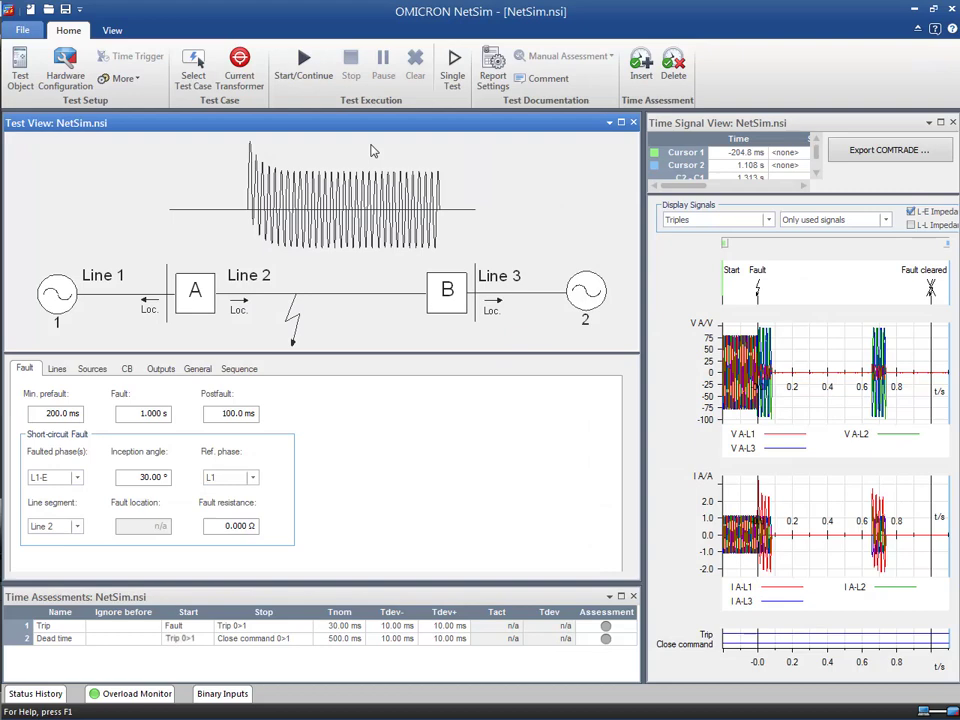
Start the NetSim test with Start/Continue in the Test Execution group
{"action": "left_click", "coordinate": [322, 92]}
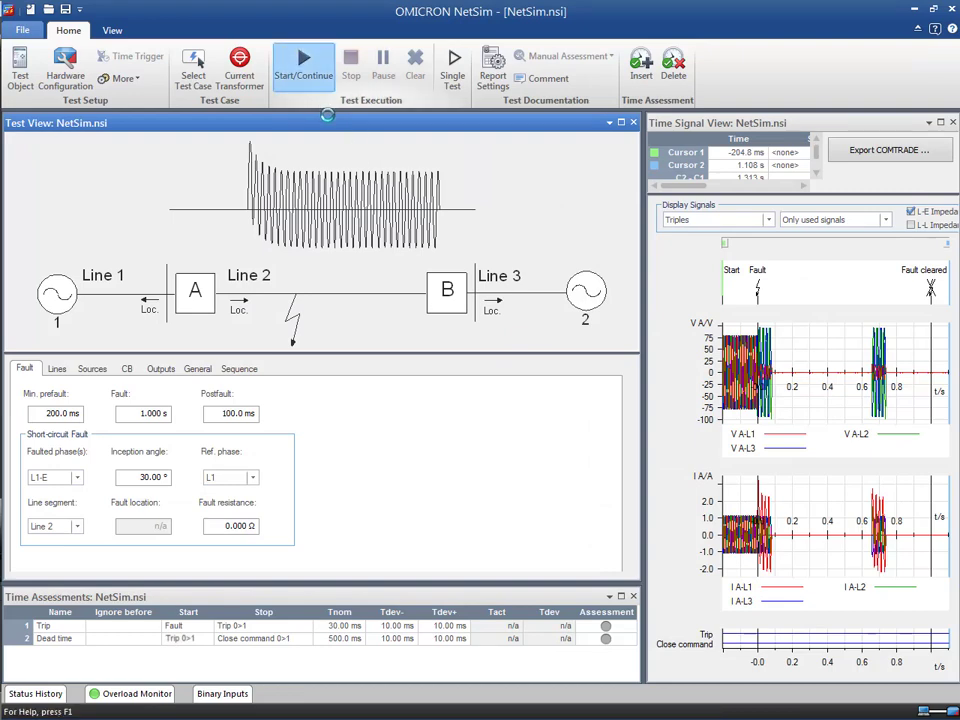